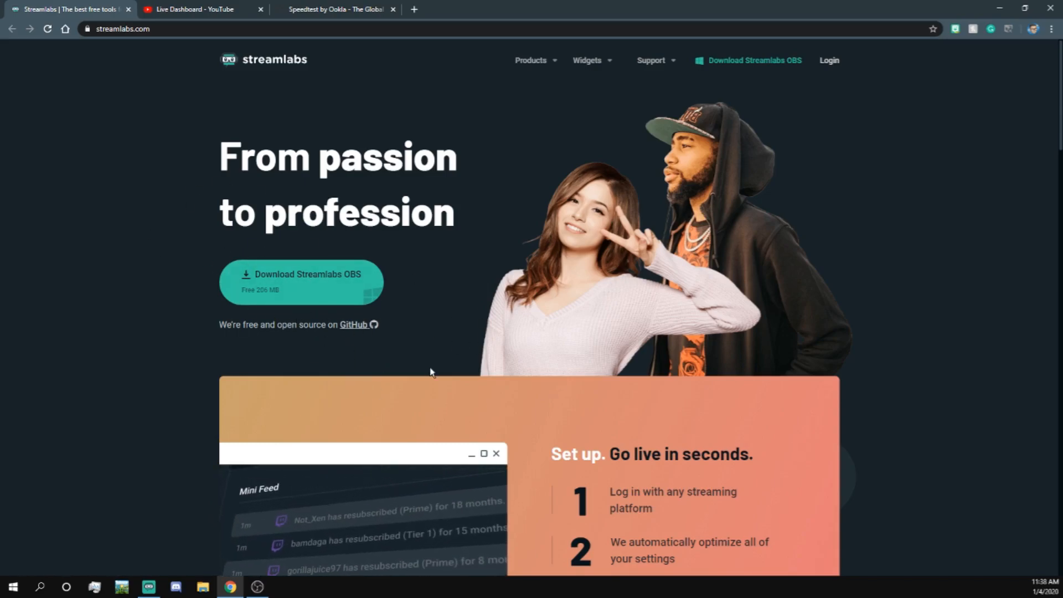
- Download Streamlabs OBS from the Streamlabs website
left_click(306, 292)
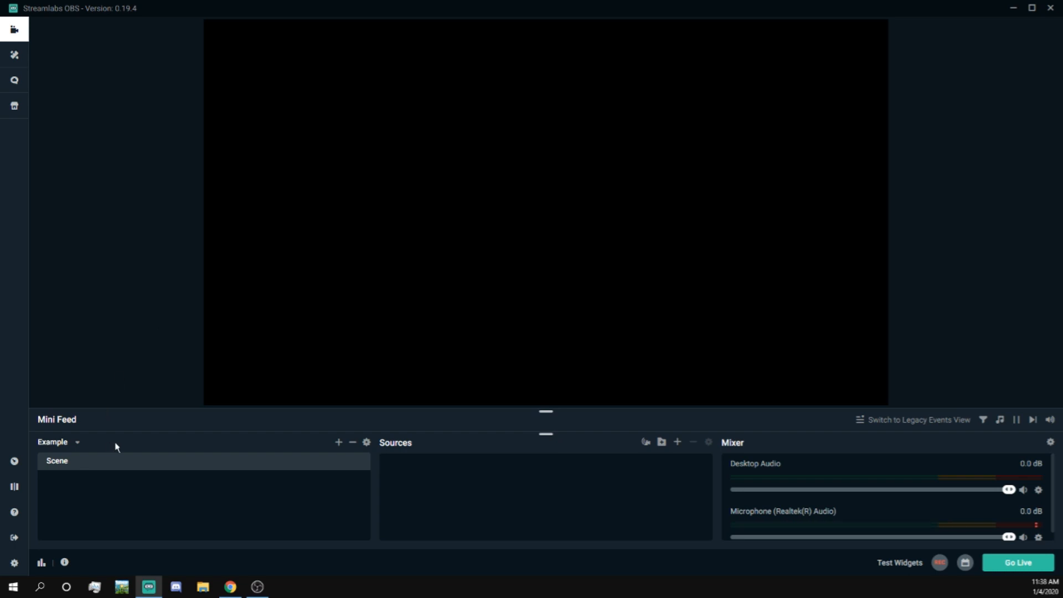
- Add a scene named "New Scene" to the Example scene collection and make it the active scene
left_click(338, 443)
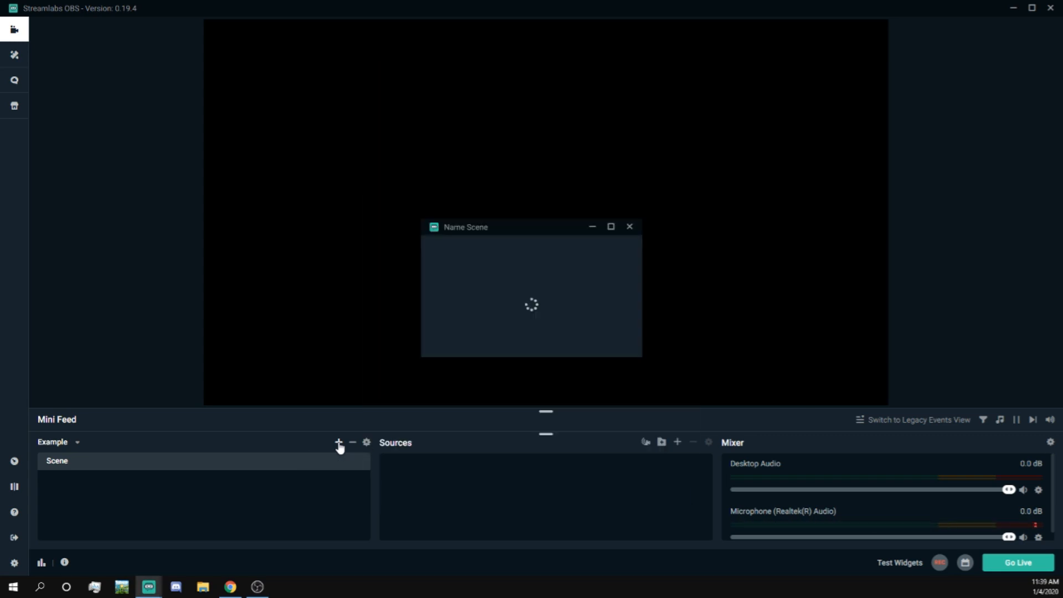
left_click(620, 350)
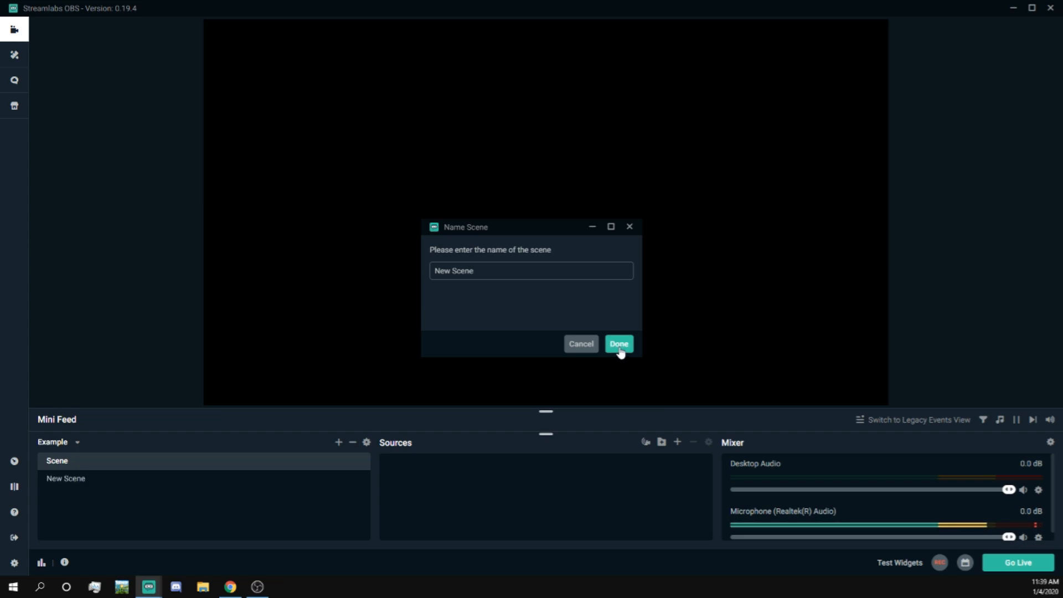
right_click(177, 483)
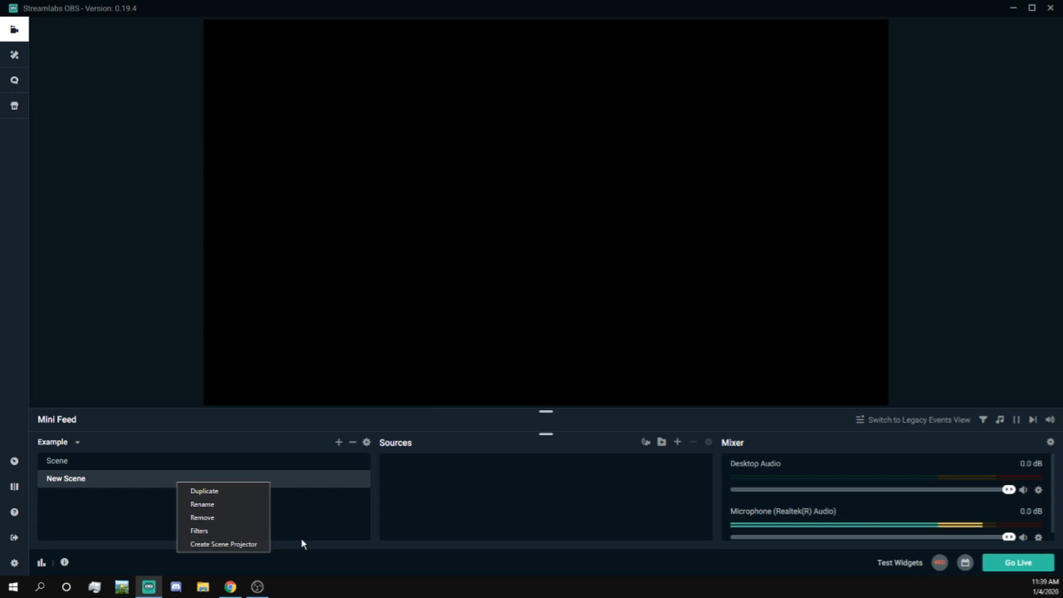
left_click(485, 501)
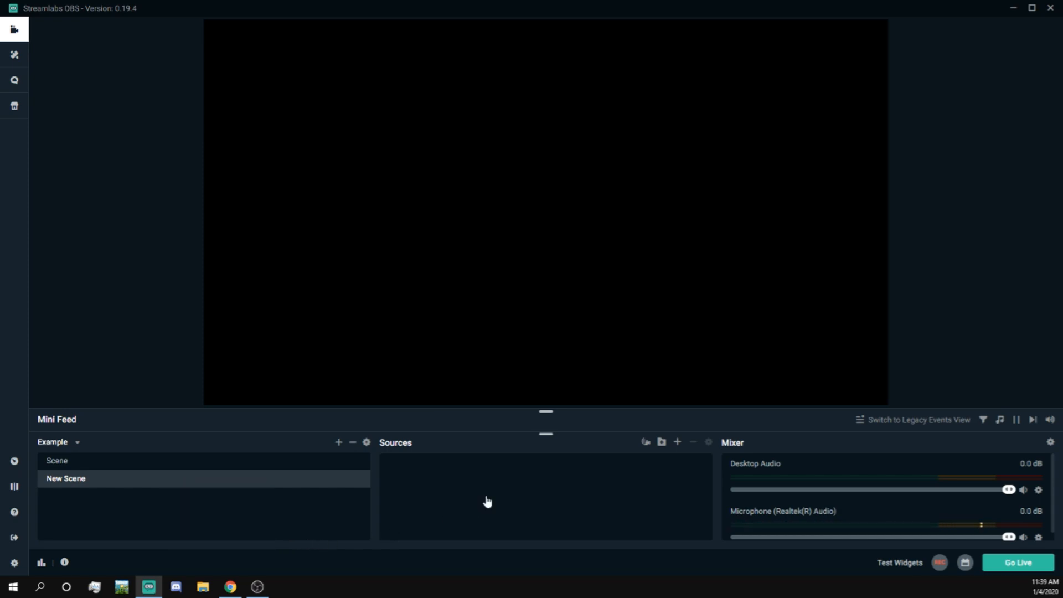
- Add a Video Capture Device source for the c922 Pro Stream Webcam, keeping its default name and settings
left_click(678, 443)
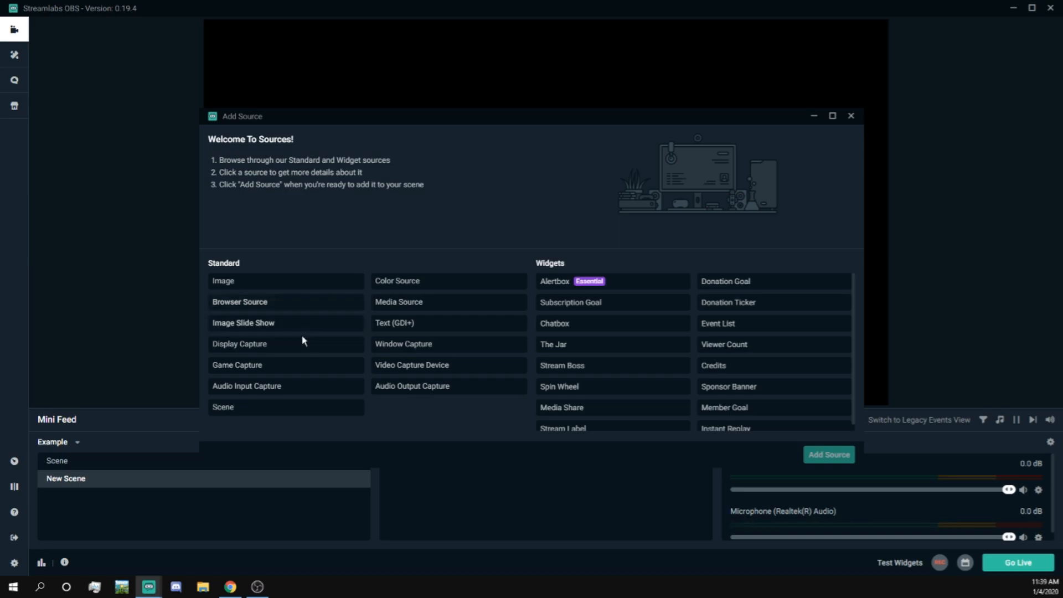
left_click(403, 370)
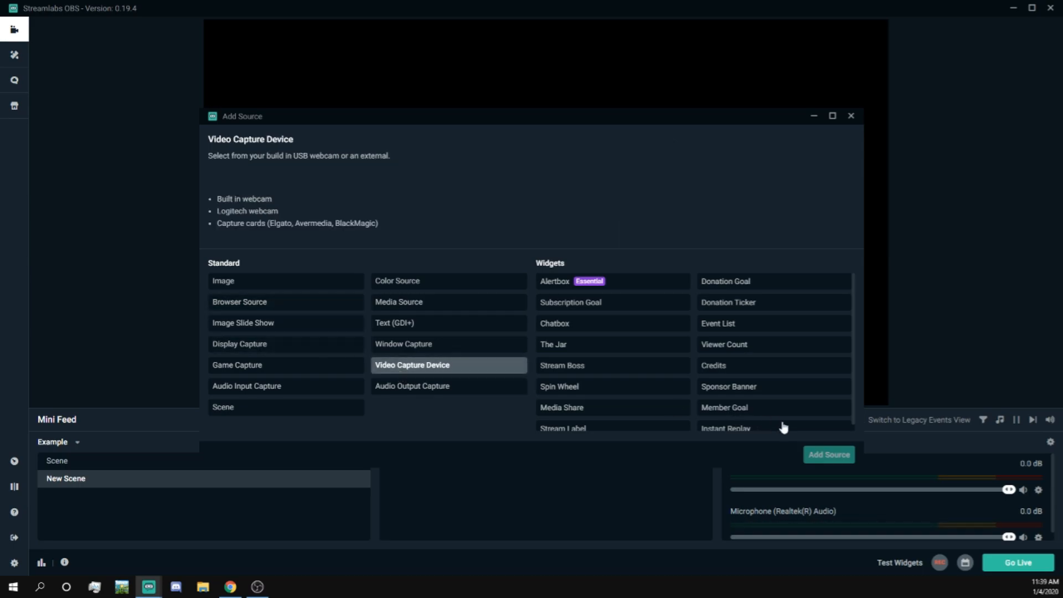
left_click(836, 455)
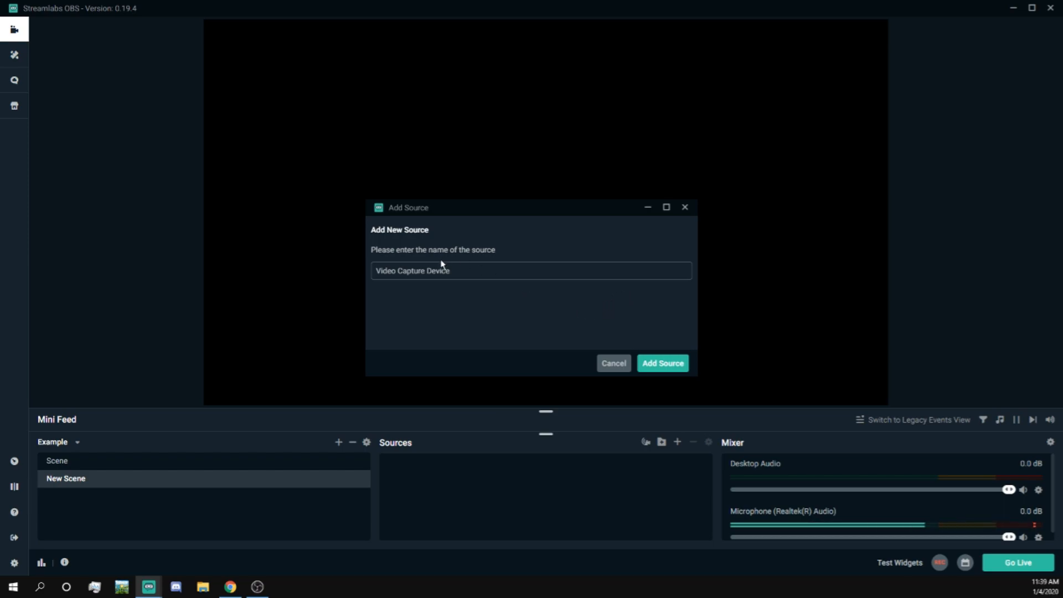
left_click(682, 367)
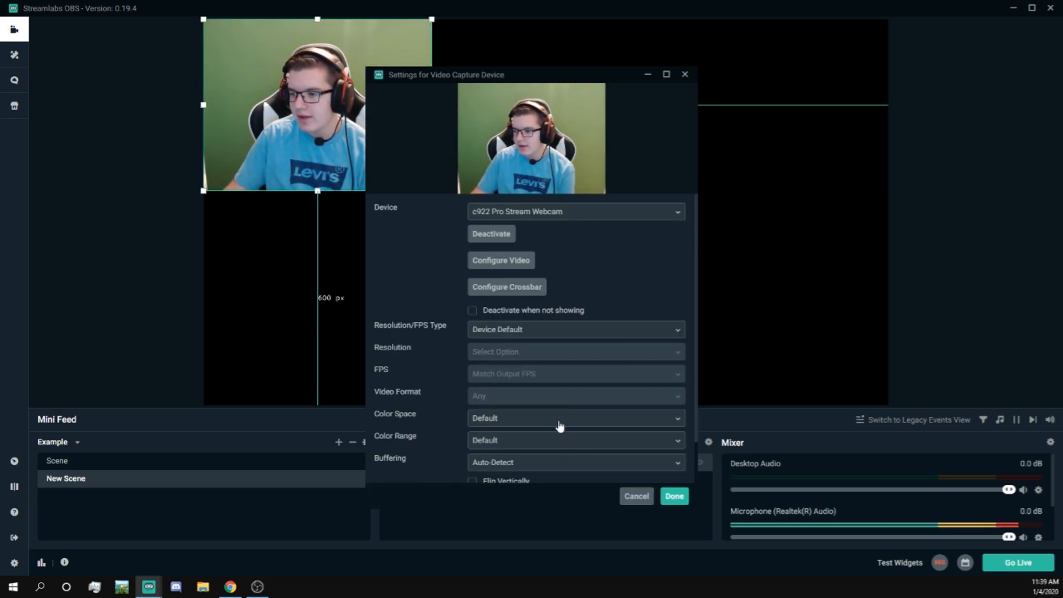
scroll(559, 425, "down", 2)
scroll(546, 387, "up", 2)
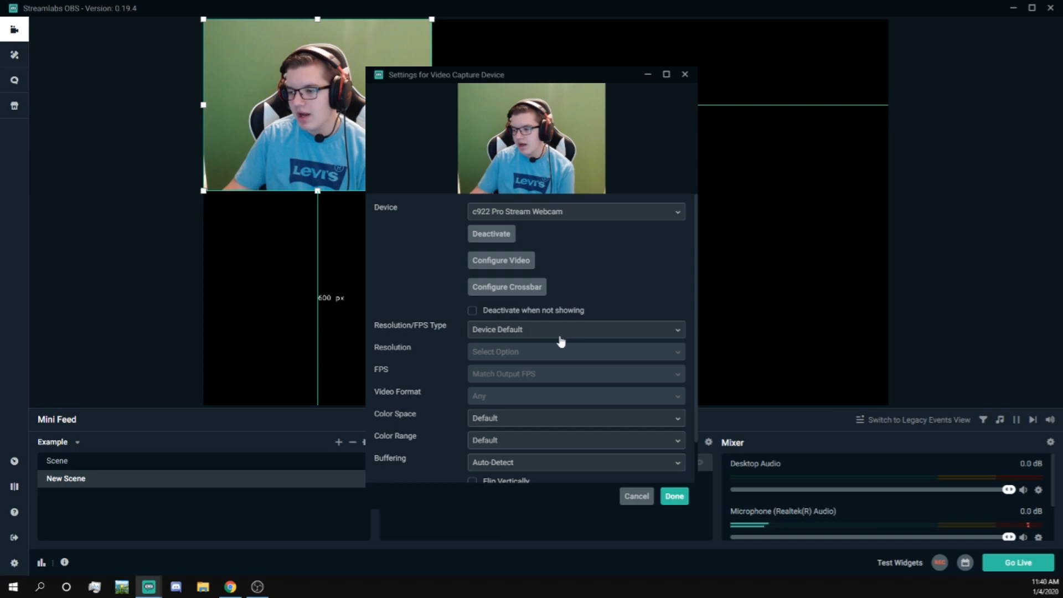
left_click(675, 497)
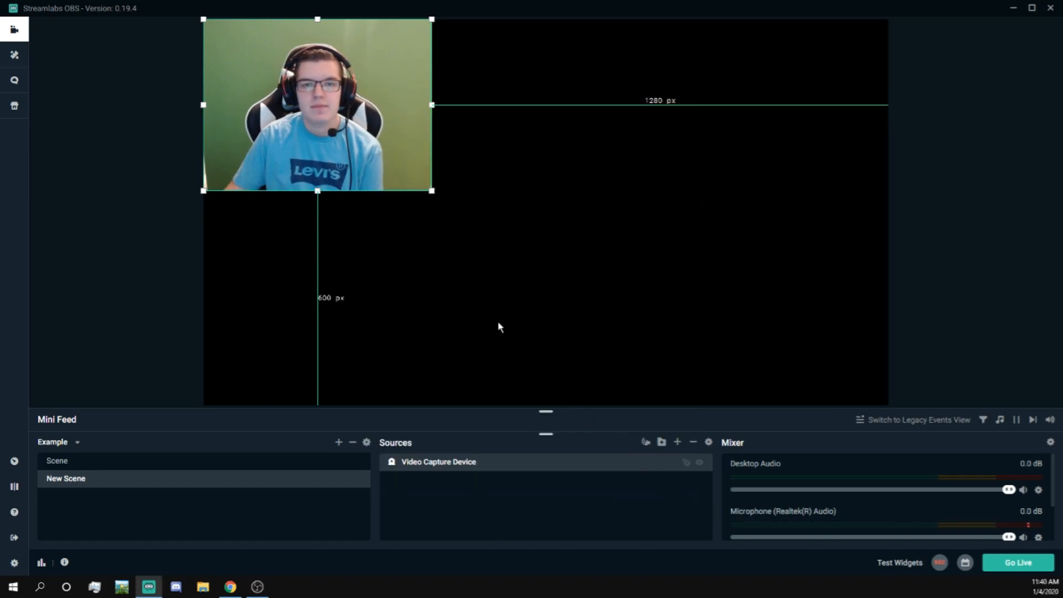
- Shrink the webcam source and place it in the canvas's lower-left corner, about 741 px below the canvas's upper edge
left_click_drag(343, 147, 388, 302)
left_click_drag(348, 273, 340, 273)
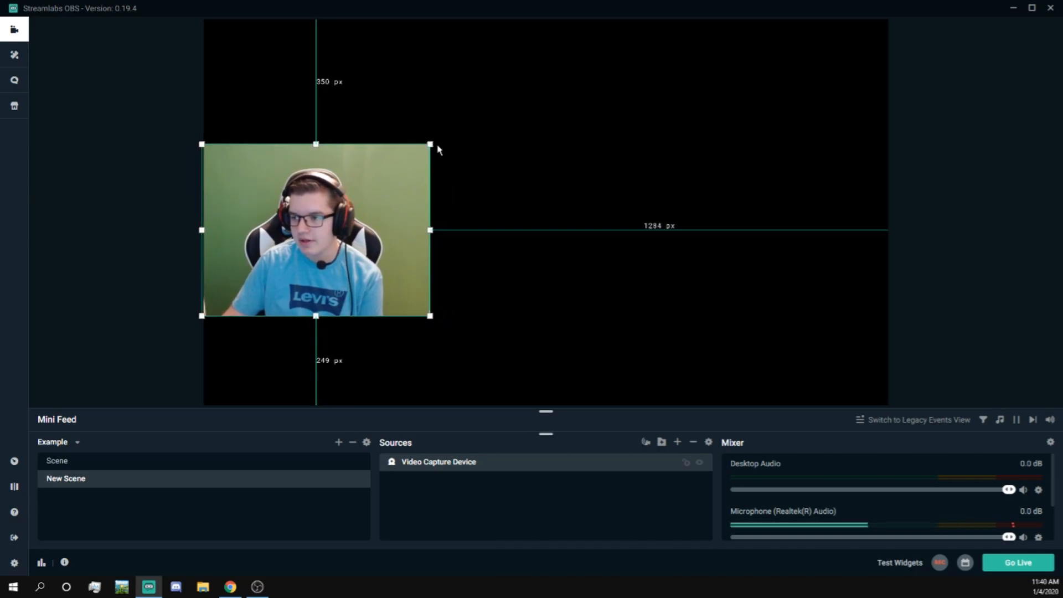
left_click_drag(403, 163, 336, 214)
left_click_drag(323, 259, 321, 347)
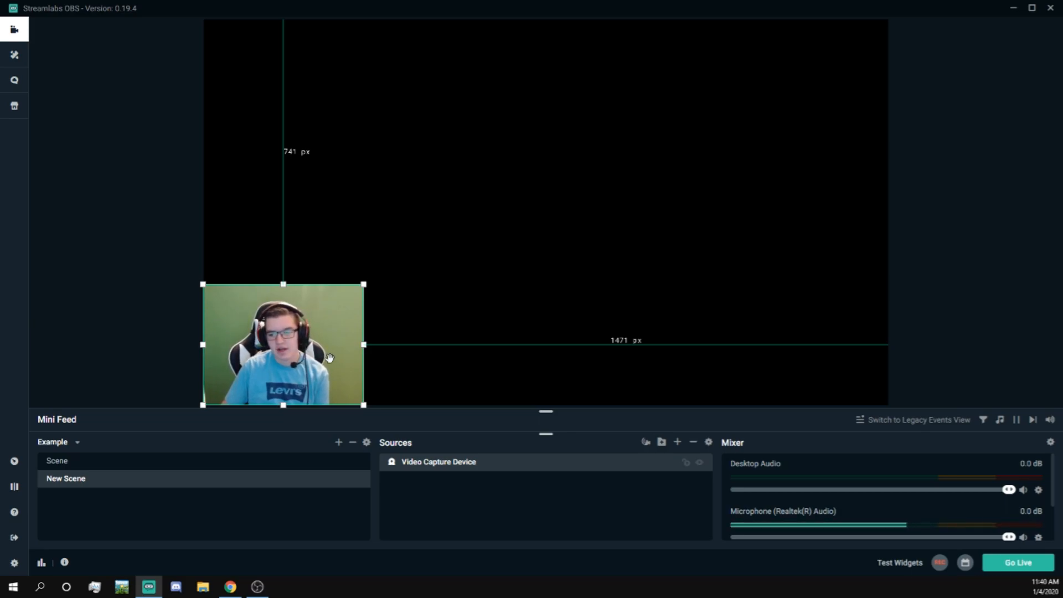
- Fit the webcam source to the screen with the Transform options
right_click(331, 360)
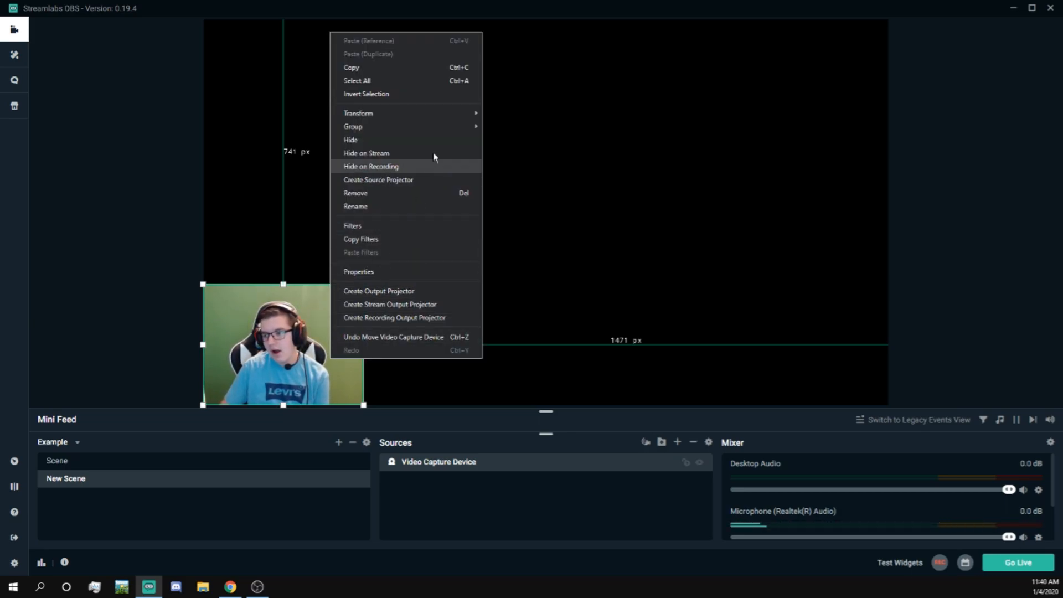
mouse_move(440, 120)
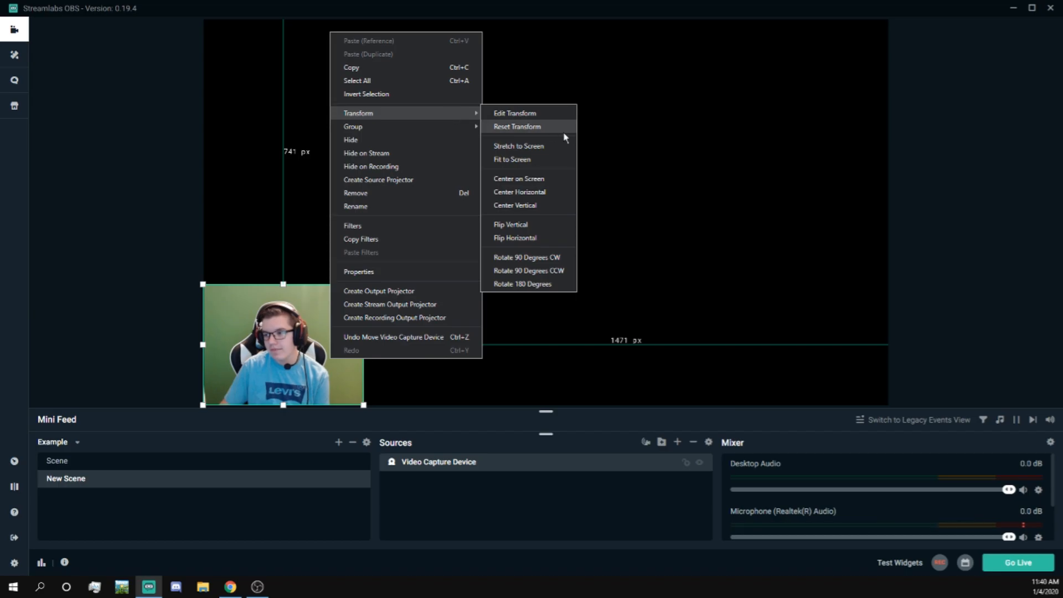
left_click(544, 159)
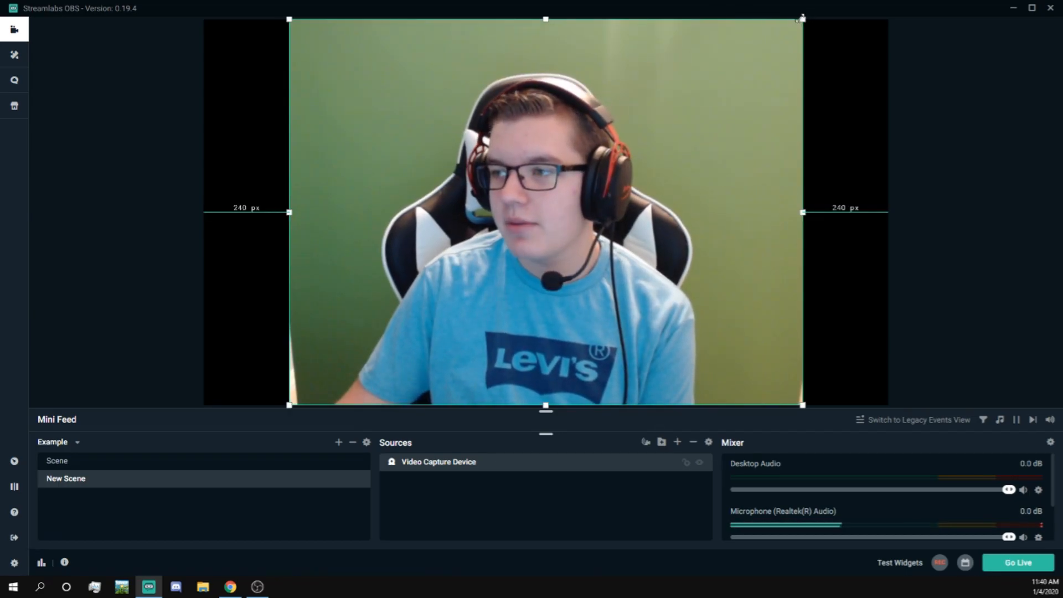
- Shrink the webcam source into the canvas's lower-left corner, leaving about 701 px above it and 1416 px beside it, and deselect it
left_click_drag(802, 21, 336, 268)
left_click_drag(383, 339, 295, 341)
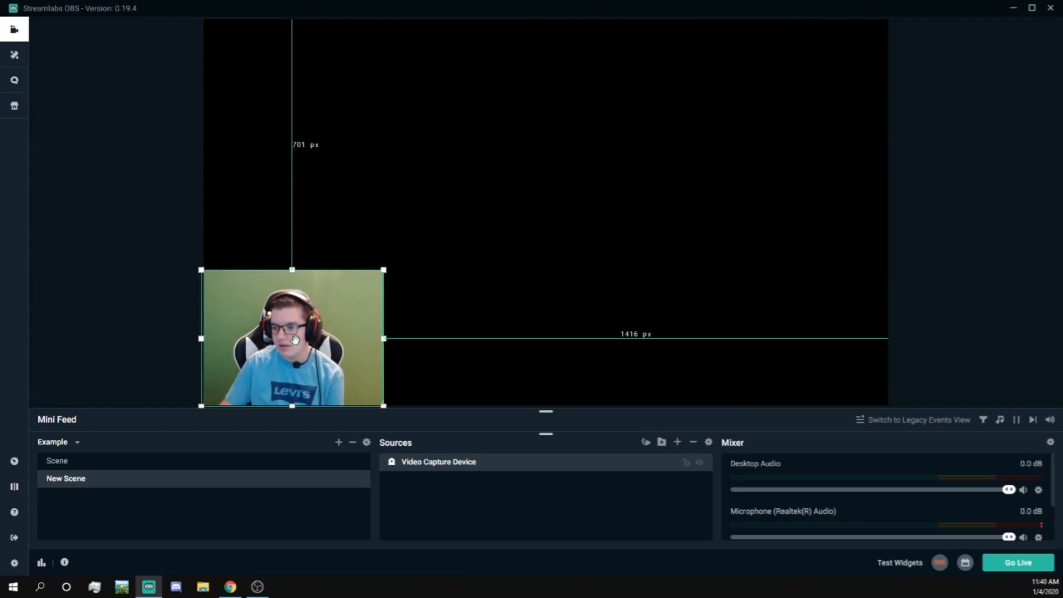
left_click(169, 289)
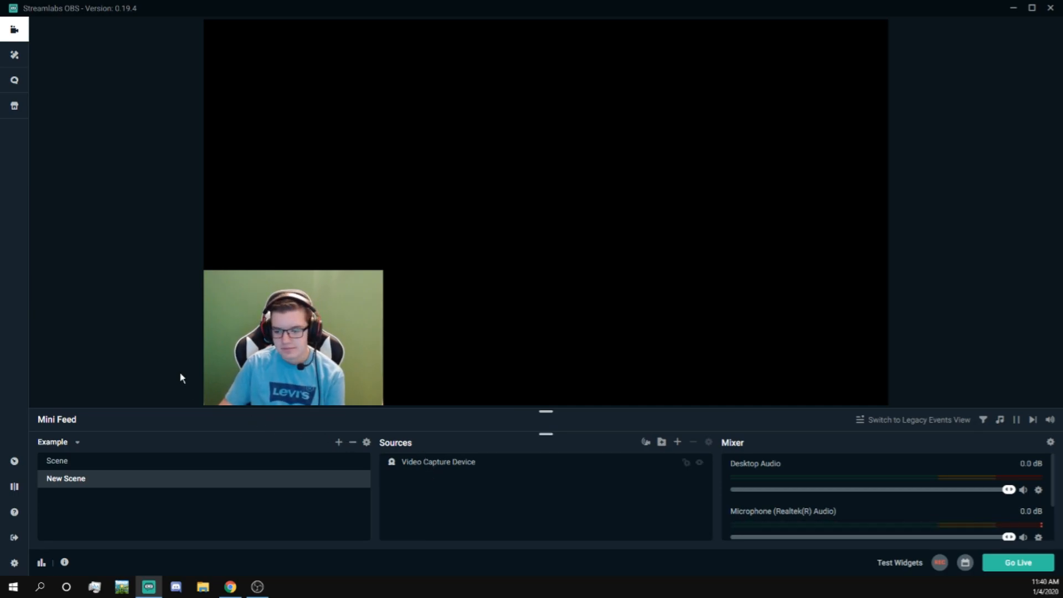
- Add the CPU, FPS, dropped frames and kb/s bitrate stats from the Performance Metrics to the footer
left_click(41, 564)
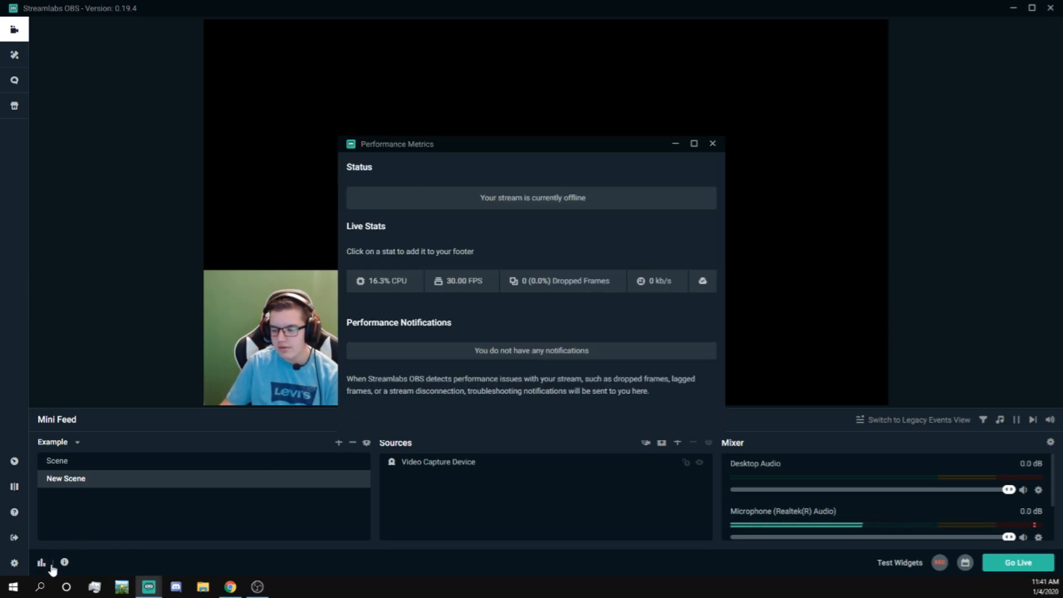
left_click(394, 283)
left_click(460, 283)
left_click(545, 284)
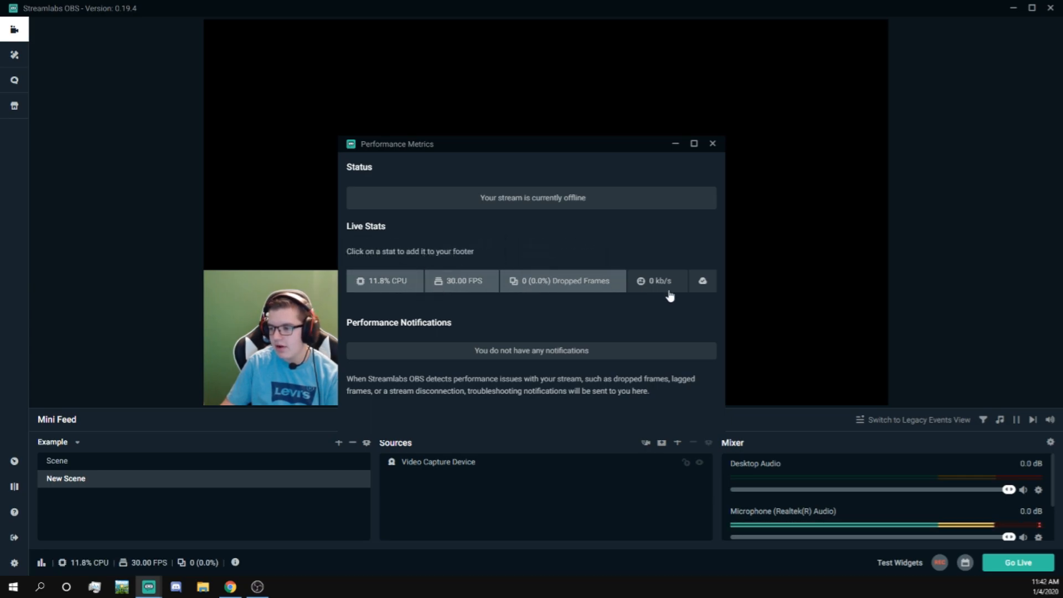
left_click(665, 286)
left_click(712, 144)
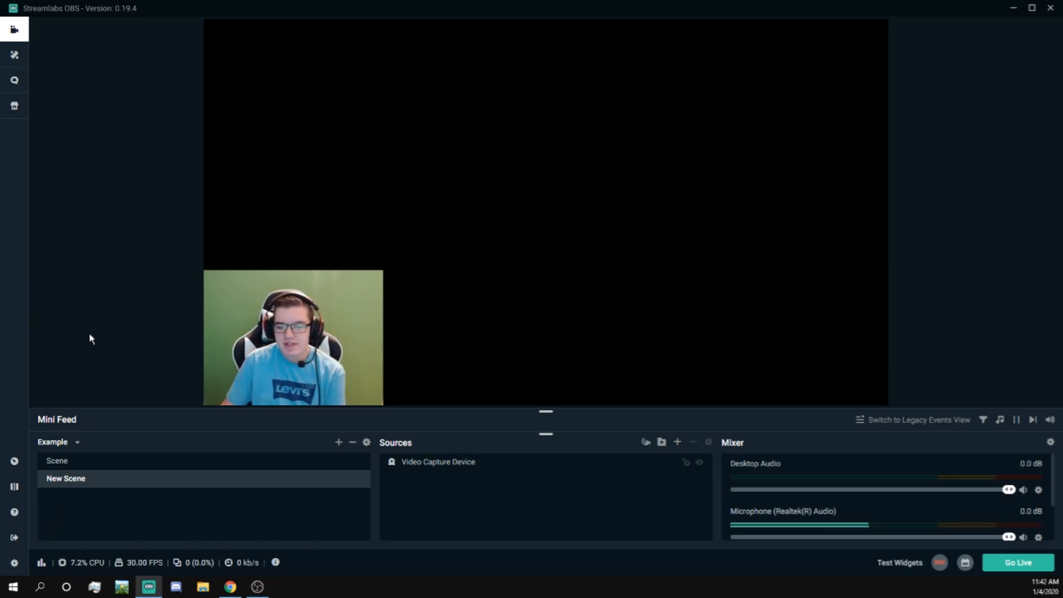
- Choose YouTube / YouTube Gaming as the streaming service in the stream settings
left_click(15, 563)
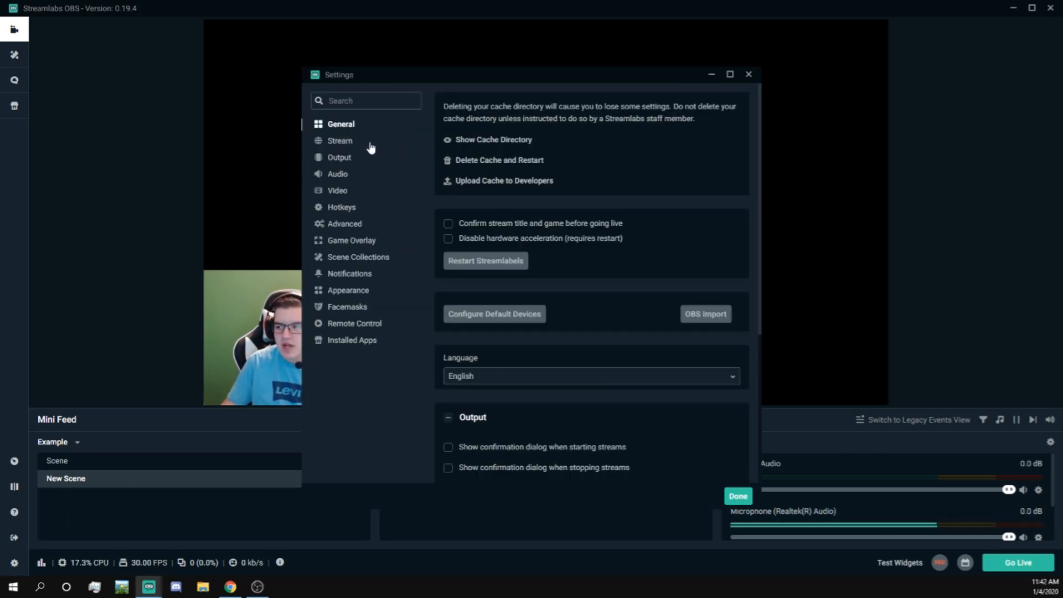
left_click(346, 145)
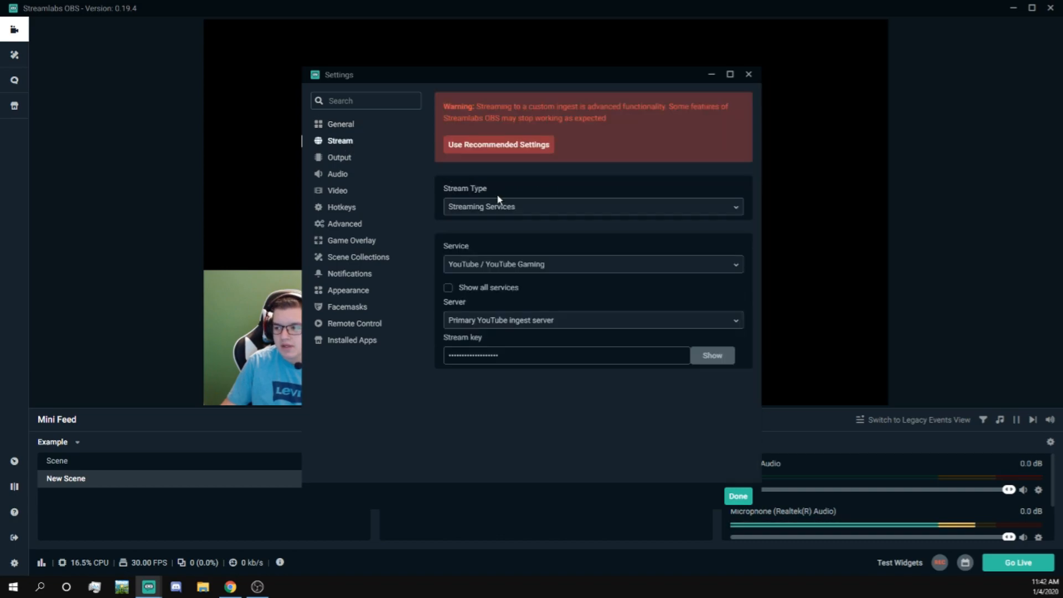
left_click(512, 267)
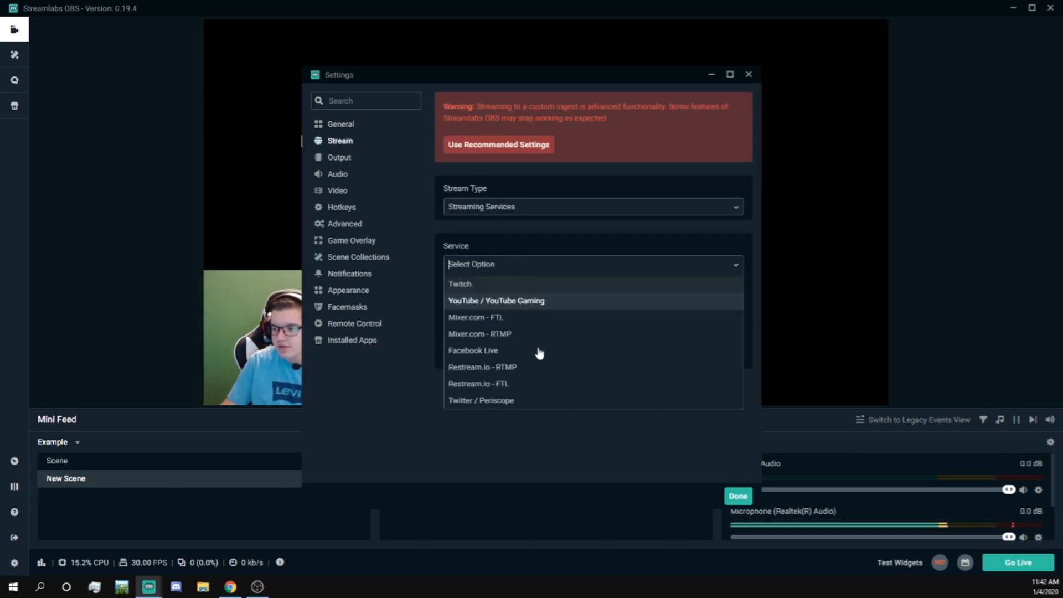
left_click(492, 304)
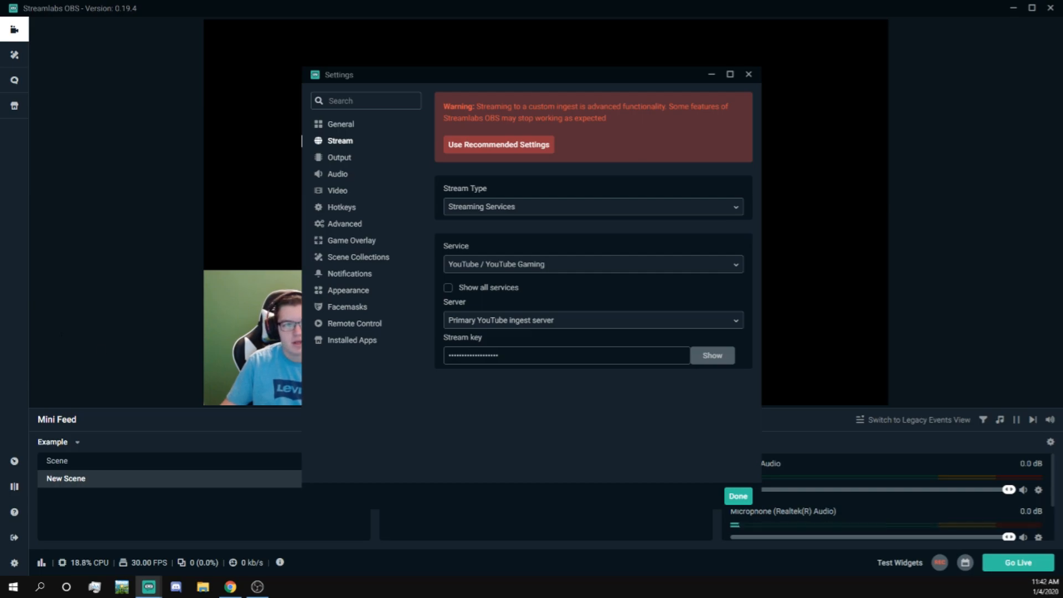
- Find the stream key in the YouTube Live Dashboard's encoder setup, then return to Streamlabs OBS and select the contents of its stream key field
key("alt+Tab")
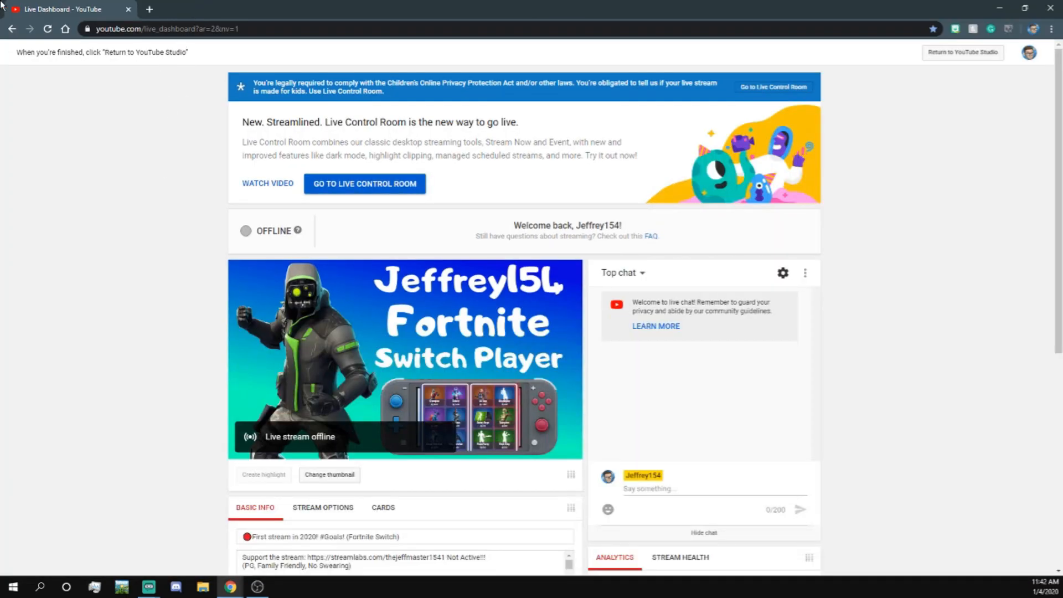
scroll(496, 449, "down", 7)
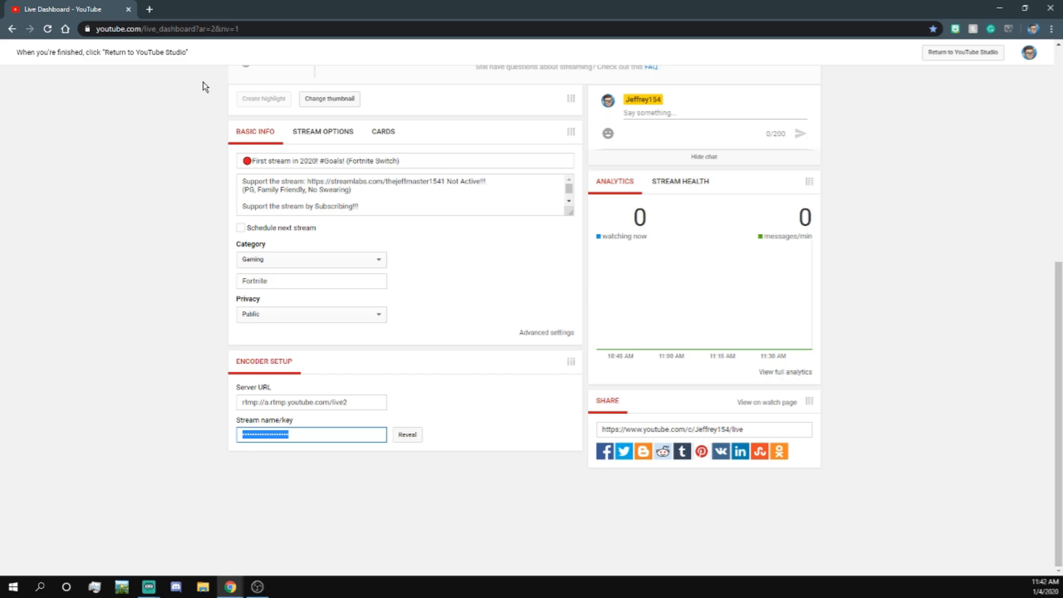
left_click(230, 587)
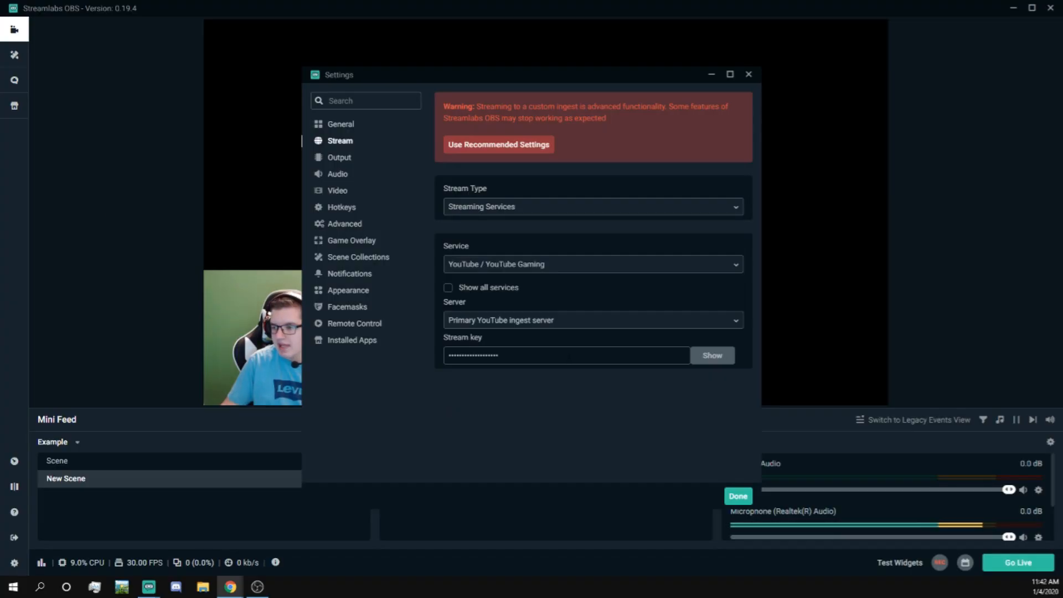
left_click_drag(569, 356, 375, 364)
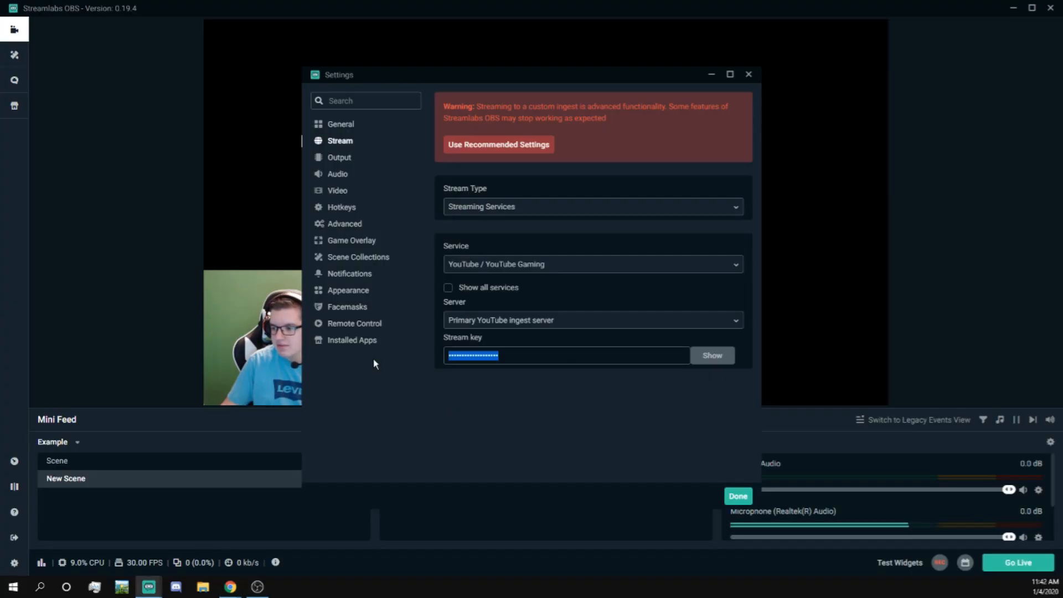
- Configure the streaming output with audio track 1, the Software (x264) encoder and Rescale Output enabled
left_click(340, 160)
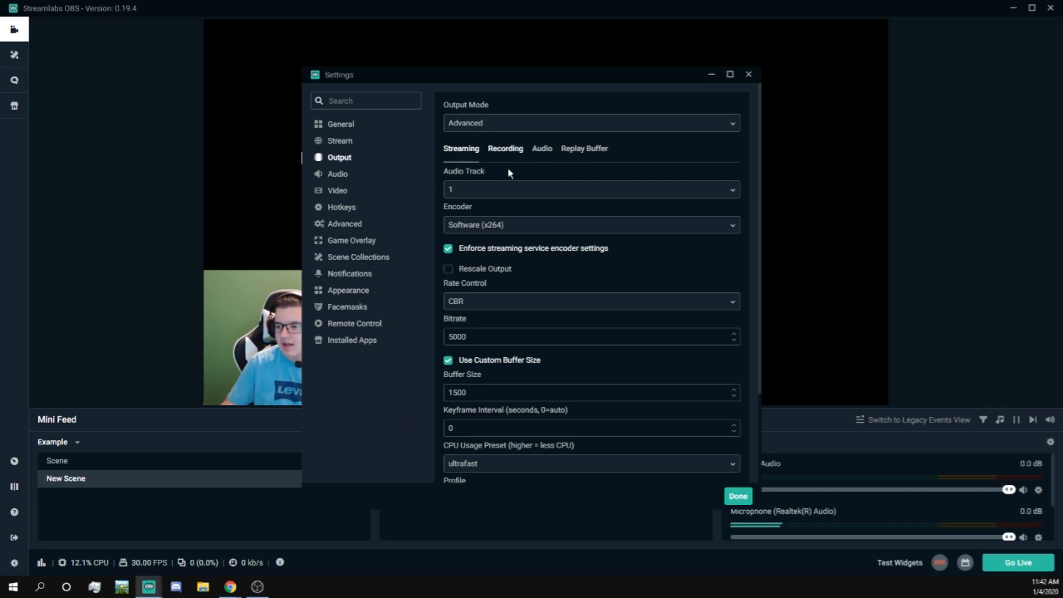
left_click(479, 193)
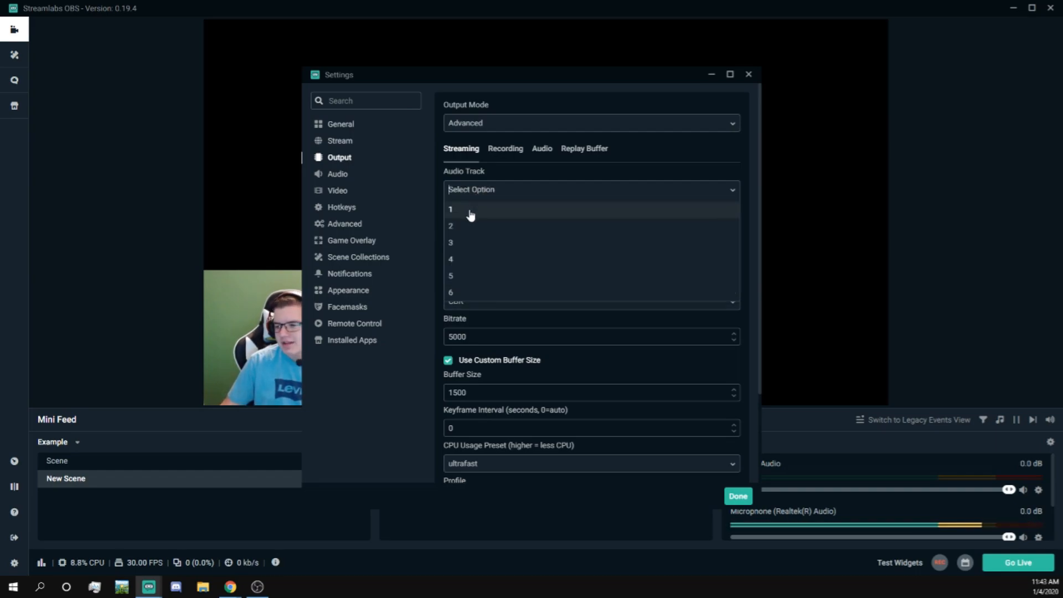
left_click(471, 214)
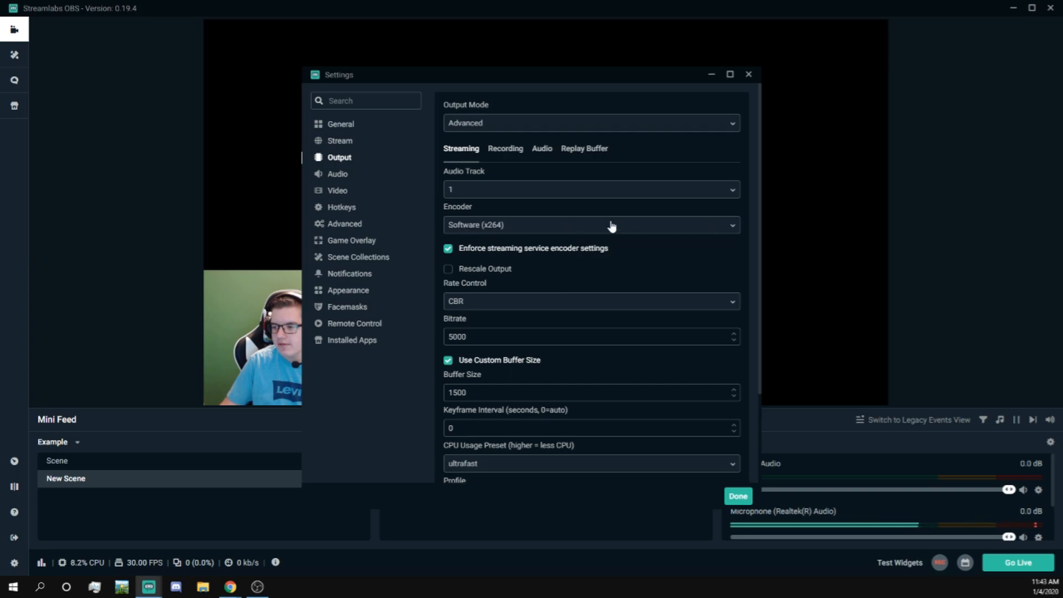
left_click(501, 227)
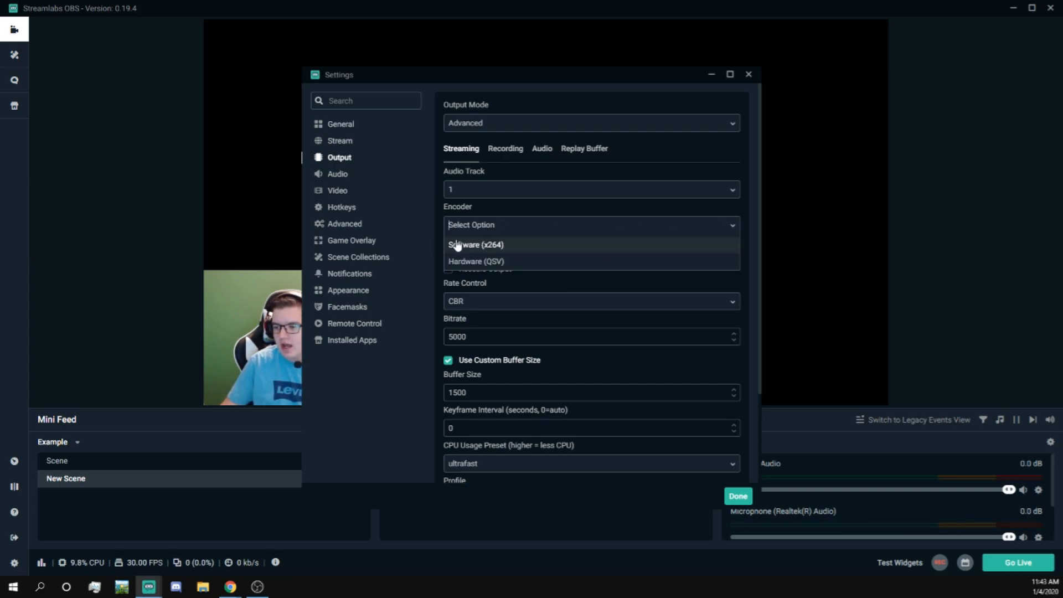
left_click(519, 247)
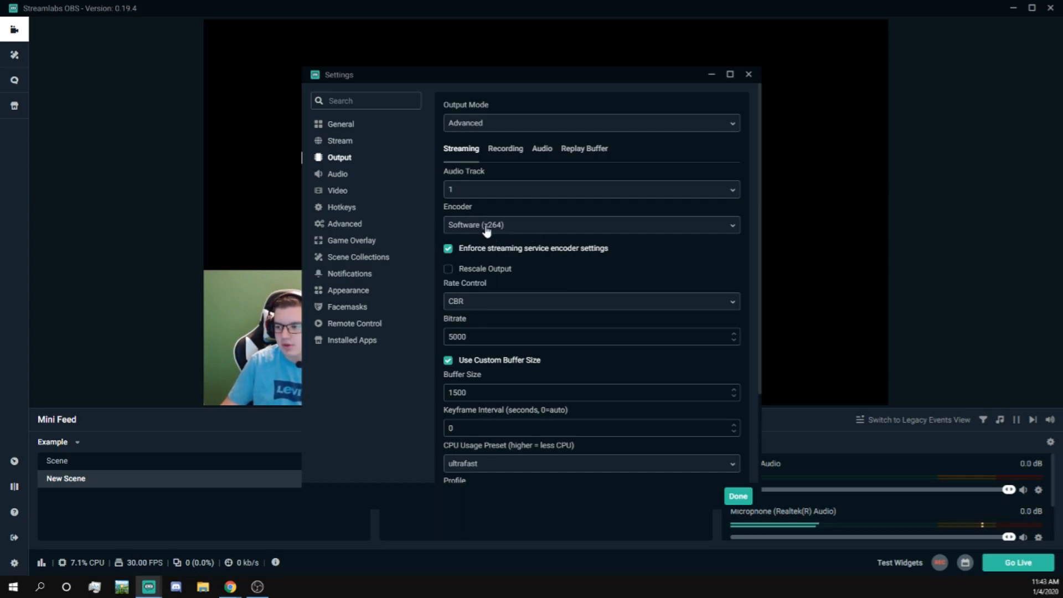
left_click(449, 270)
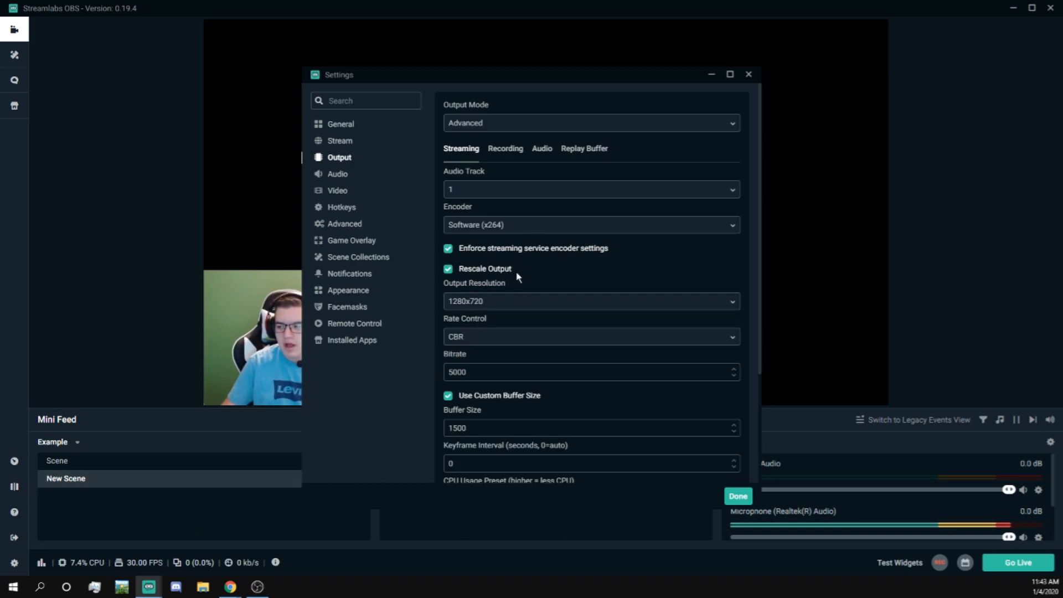
- Review the output resolution options, keeping the current one, and turn off Rescale Output for the streaming output
left_click(503, 306)
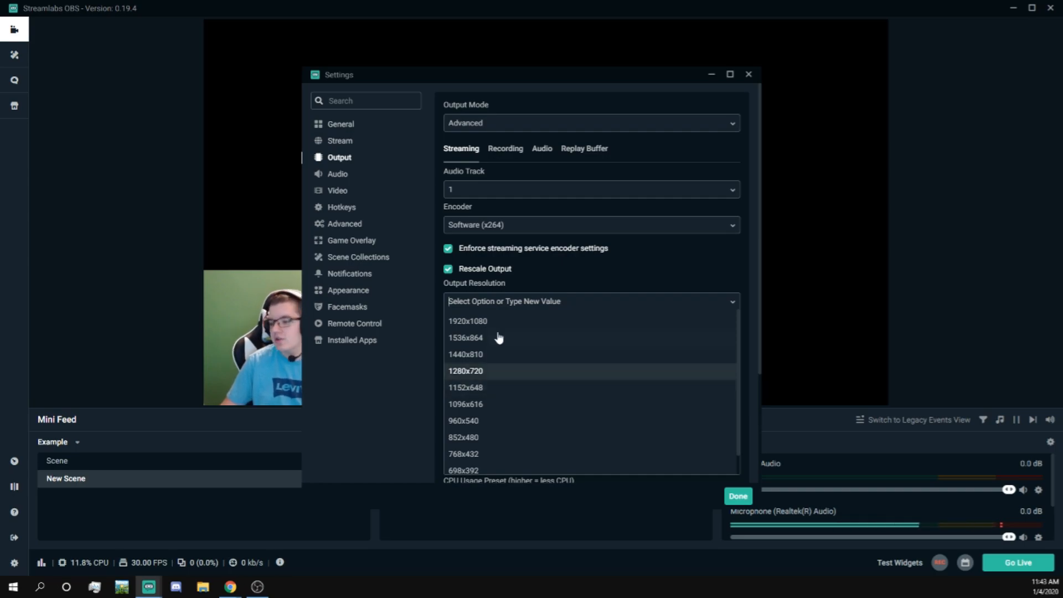
left_click(407, 404)
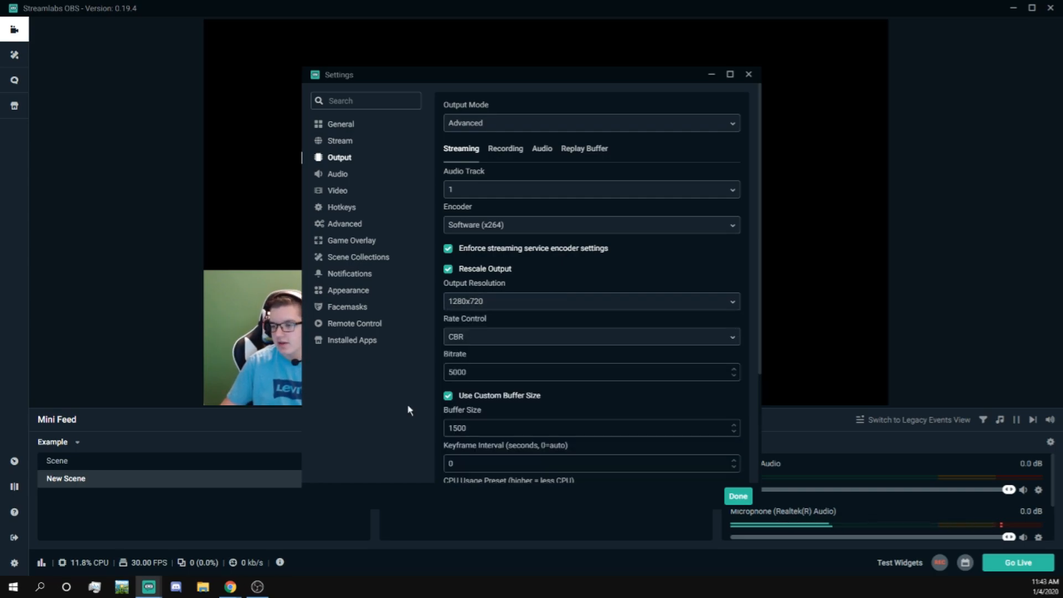
left_click(448, 269)
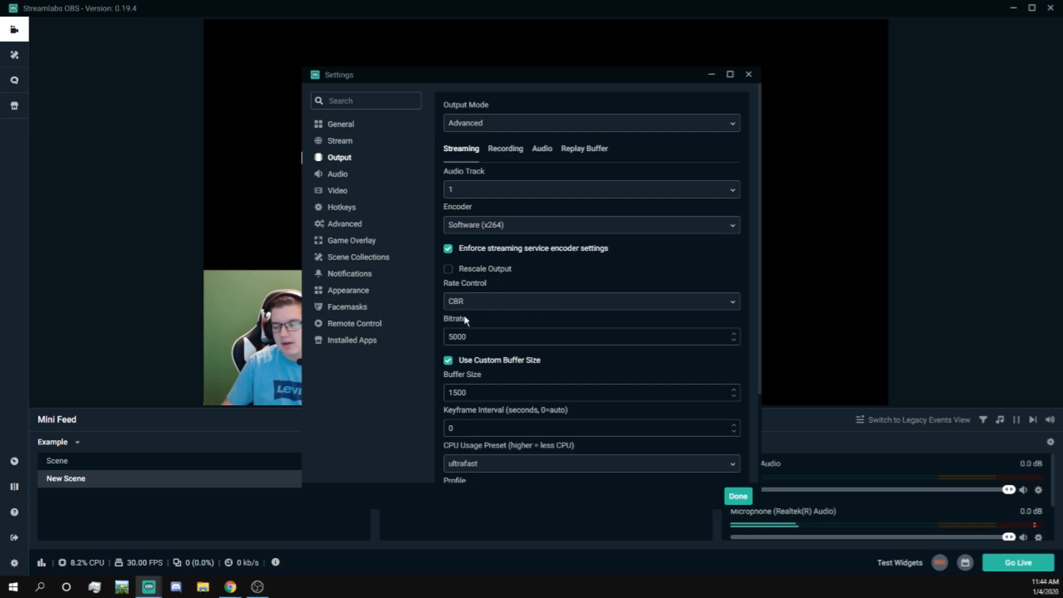
- Switch to the browser, run an internet speed test on Speedtest by Ookla to check the upload speed, and return to Streamlabs OBS
double_click(462, 337)
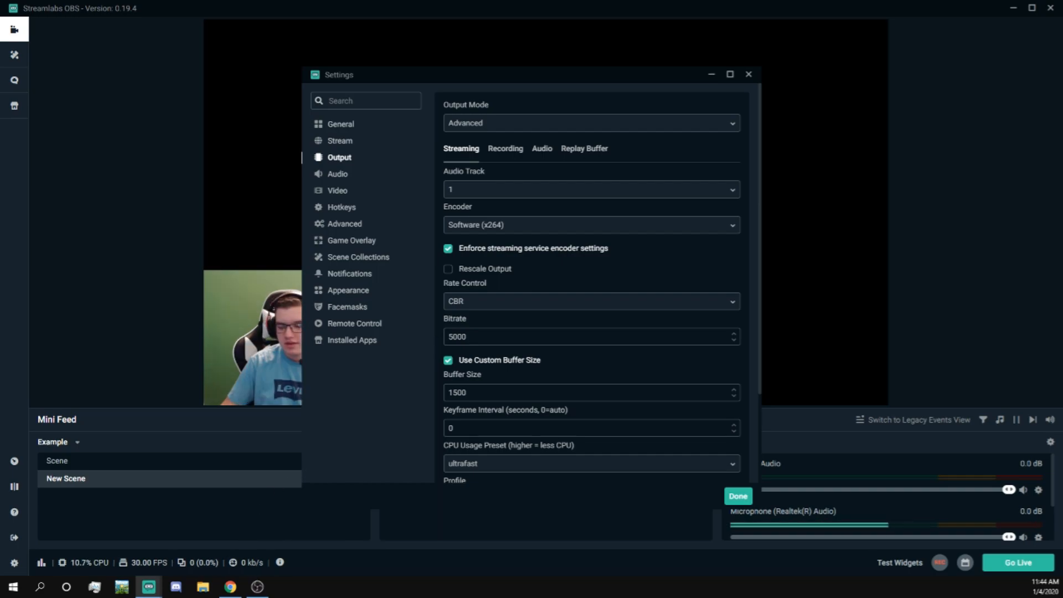
left_click_drag(0, 80, 294, 2)
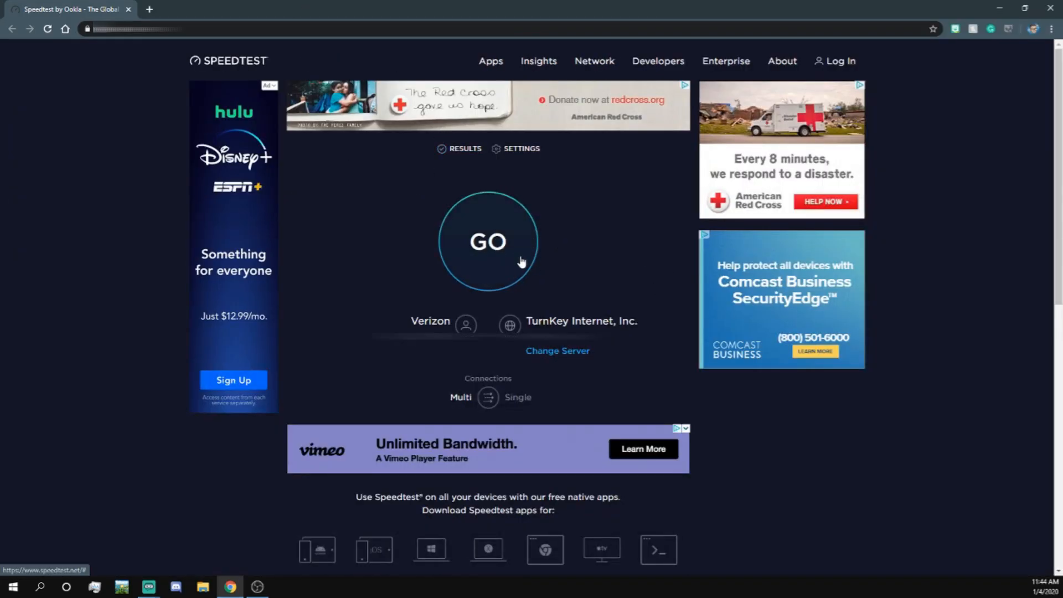
left_click(522, 261)
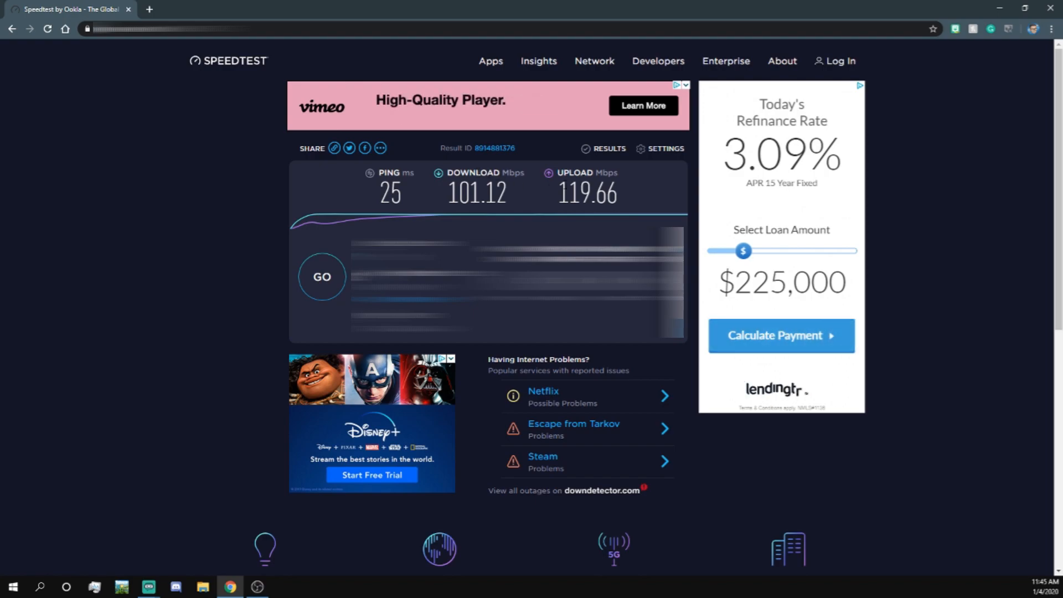
right_click(611, 167)
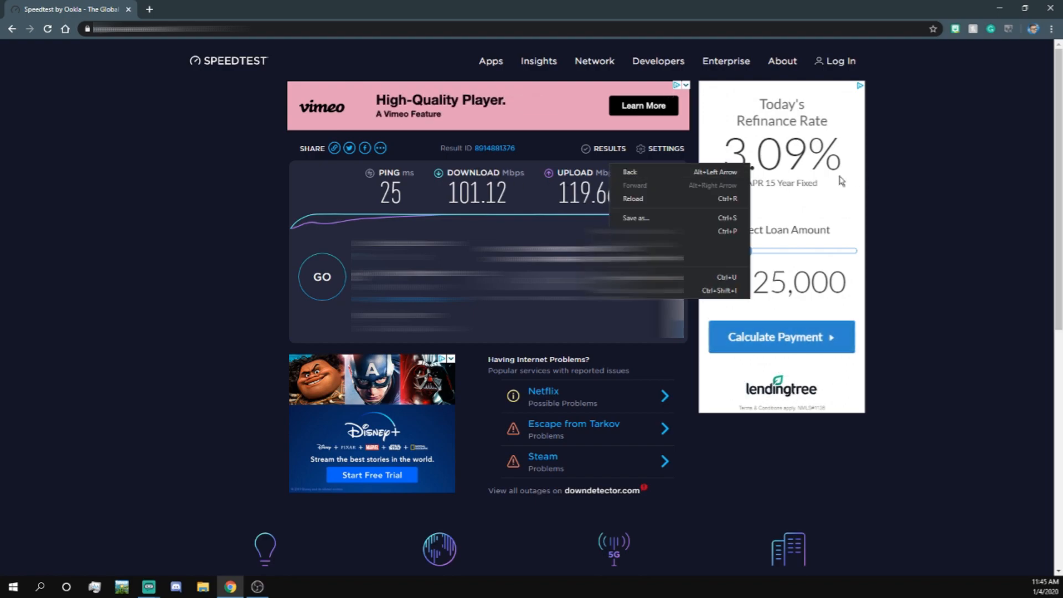
left_click(966, 177)
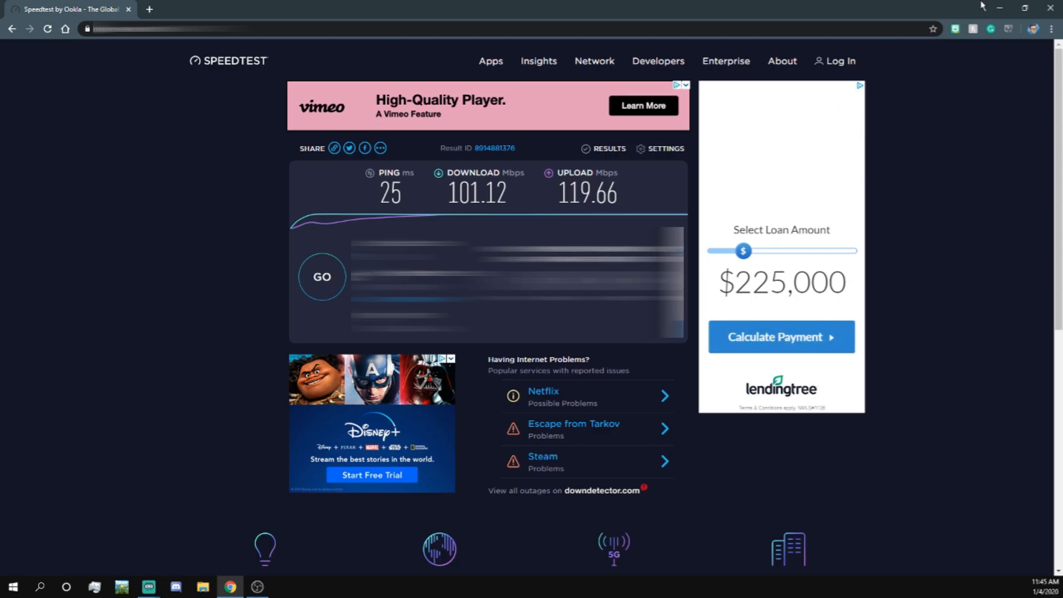
left_click(999, 7)
- Try streaming bitrates of 2500, 3000 and 3500 in the output settings
double_click(453, 337)
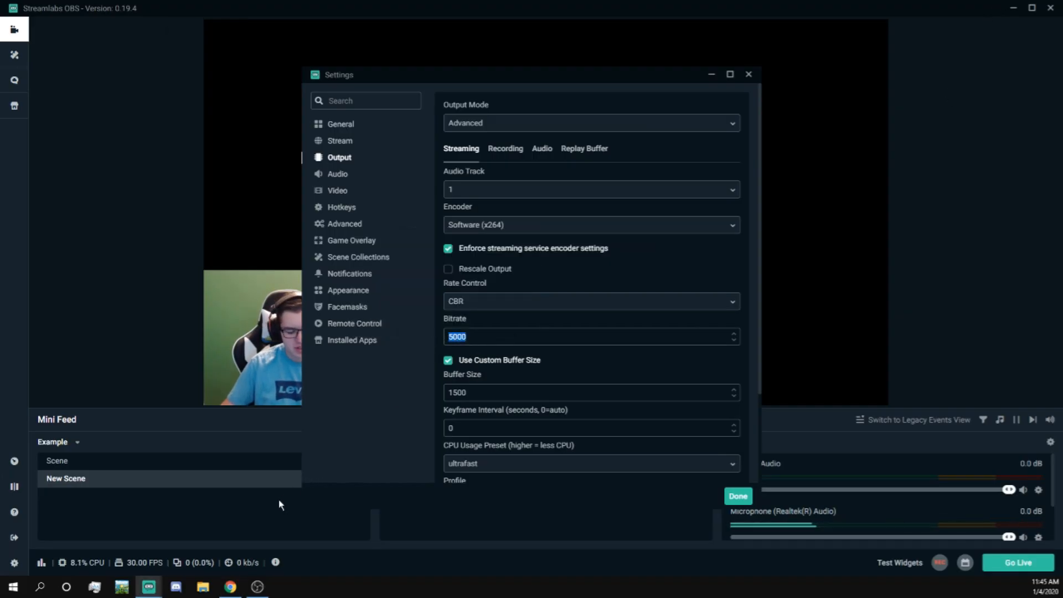
type("2500")
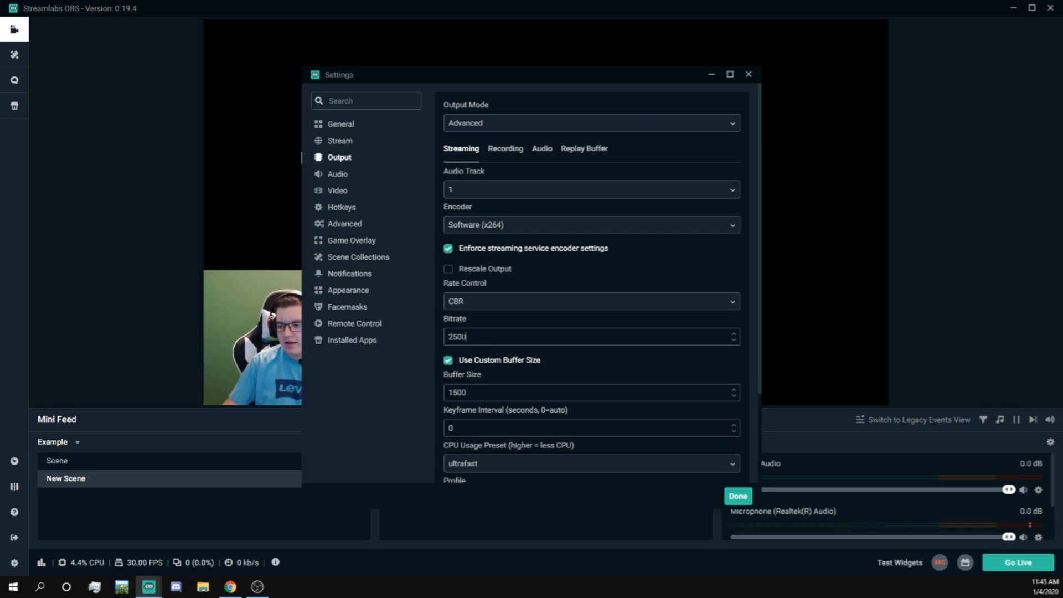
key("ctrl+a")
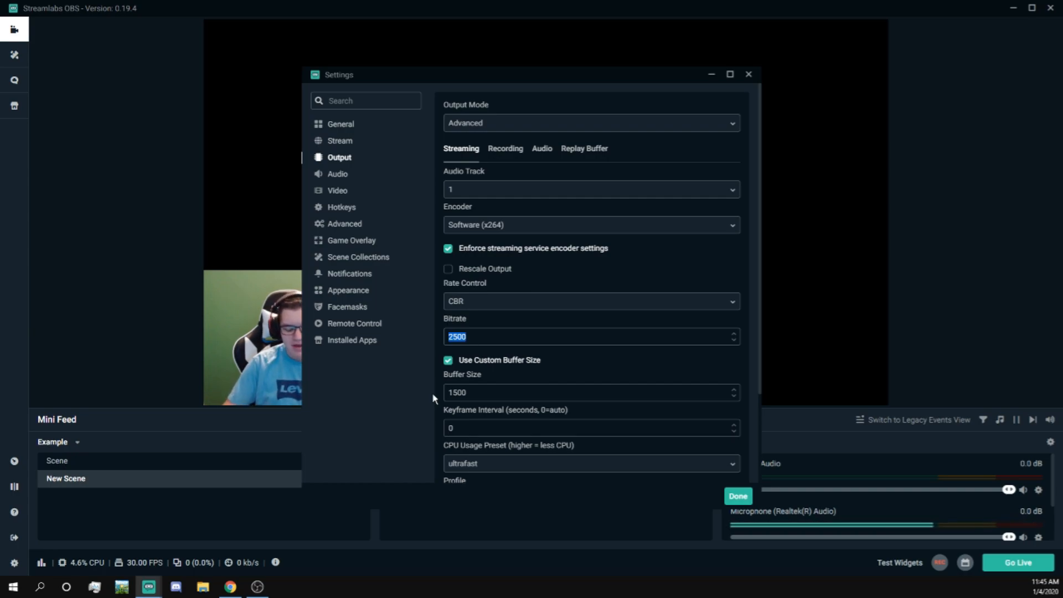
type("300")
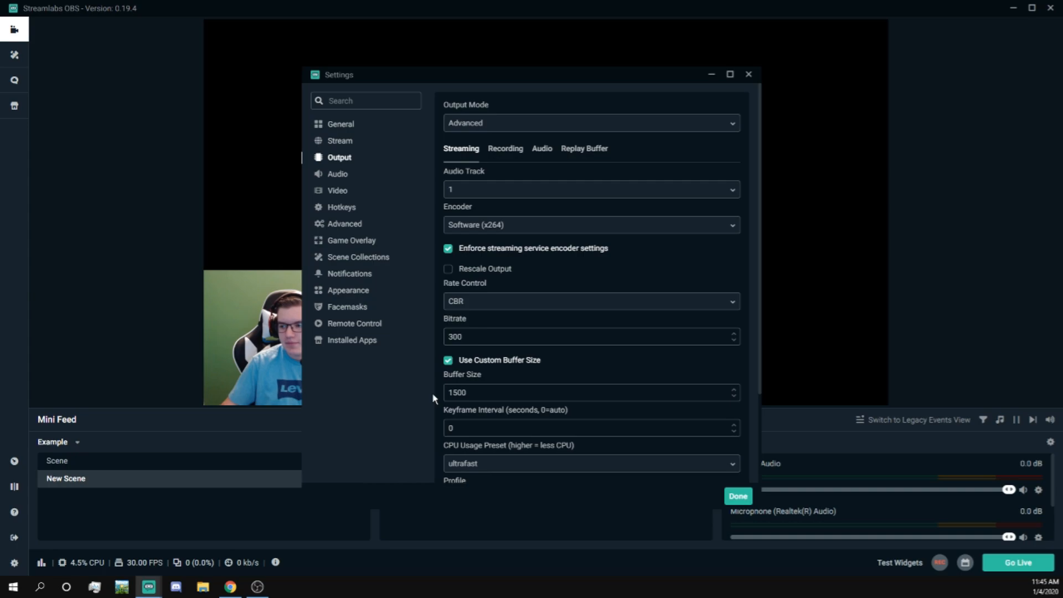
type("0")
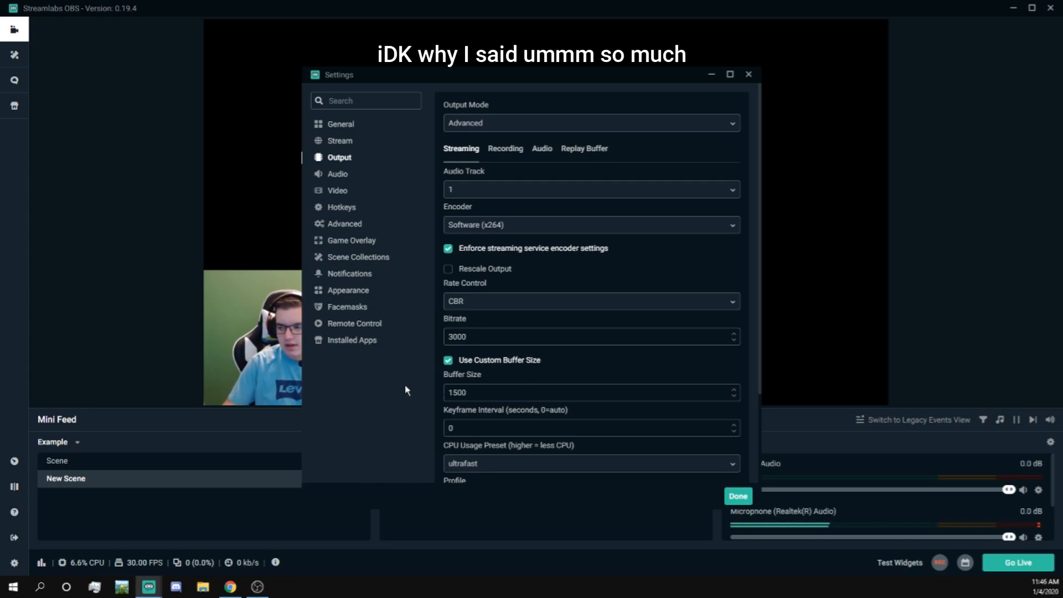
key("BackSpace")
key("BackSpace")
key("BackSpace")
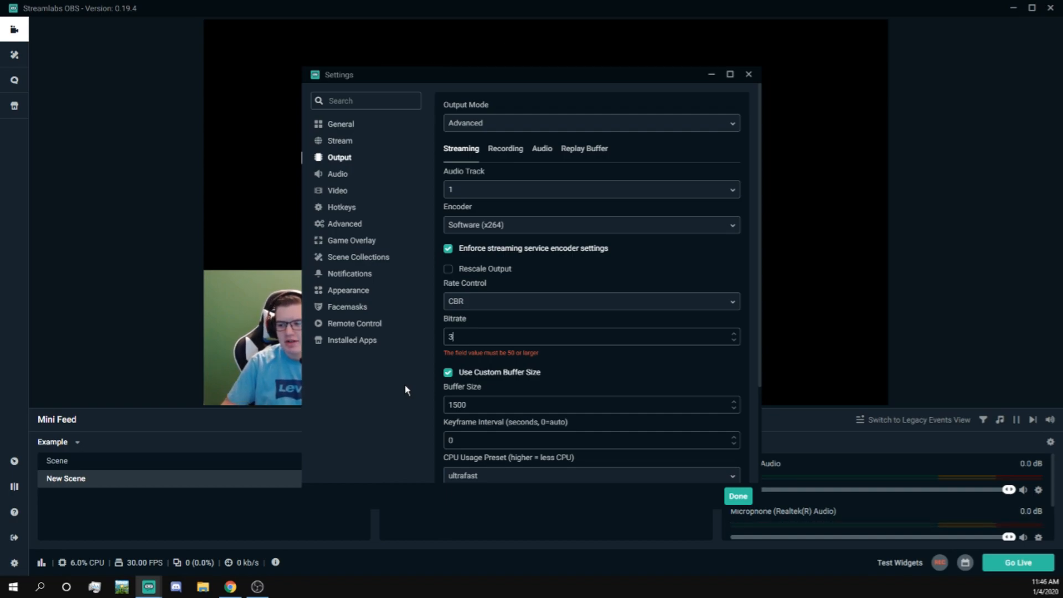
type("500")
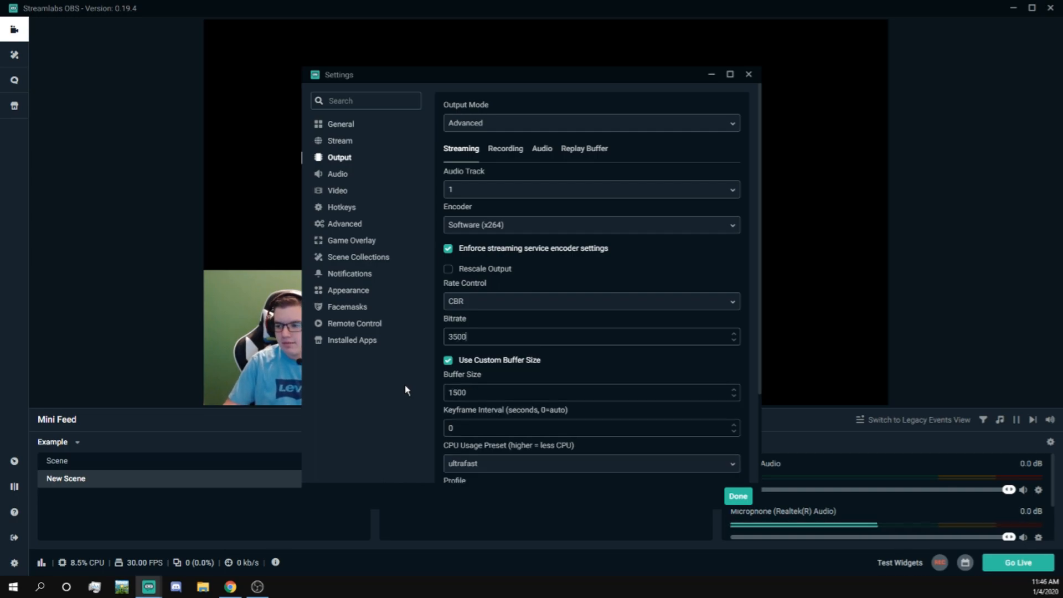
- Set the streaming bitrate to 5000
key("BackSpace")
key("BackSpace")
key("BackSpace")
key("BackSpace")
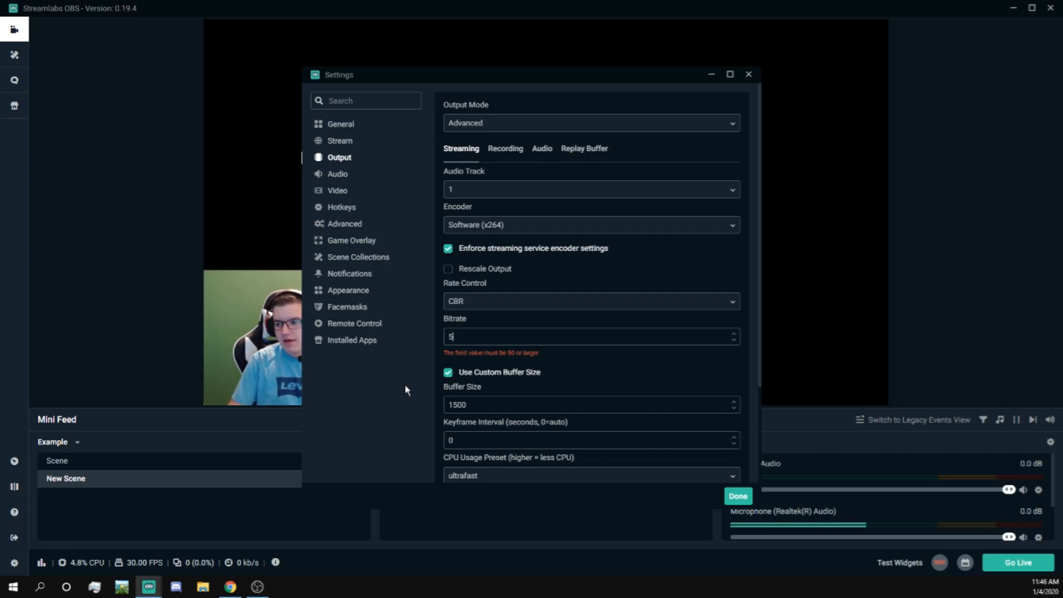
type("5000")
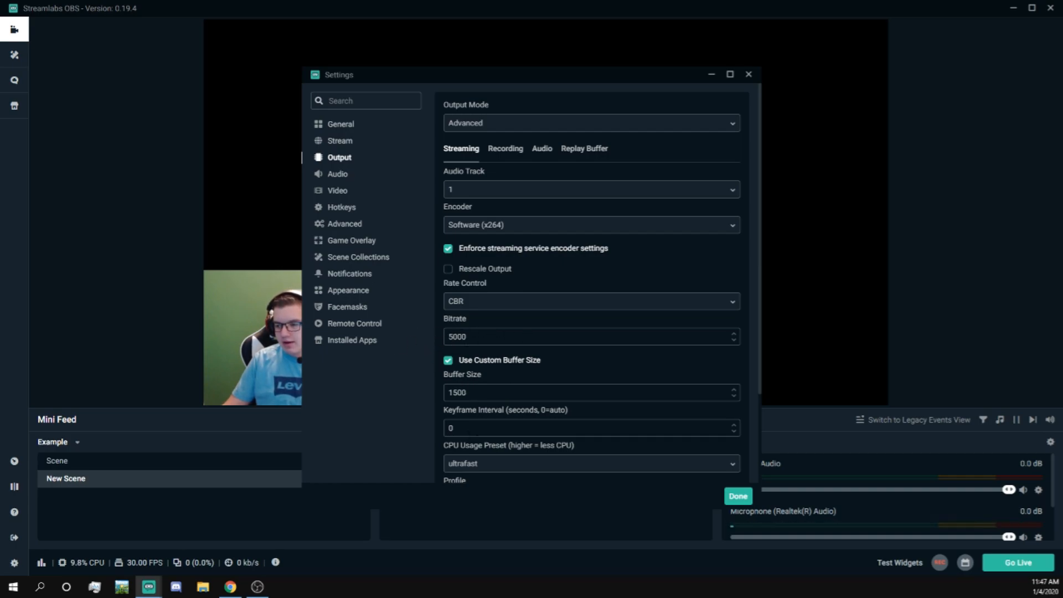
- Try the veryfast CPU Usage Preset for the x264 encoder
scroll(482, 421, "down", 2)
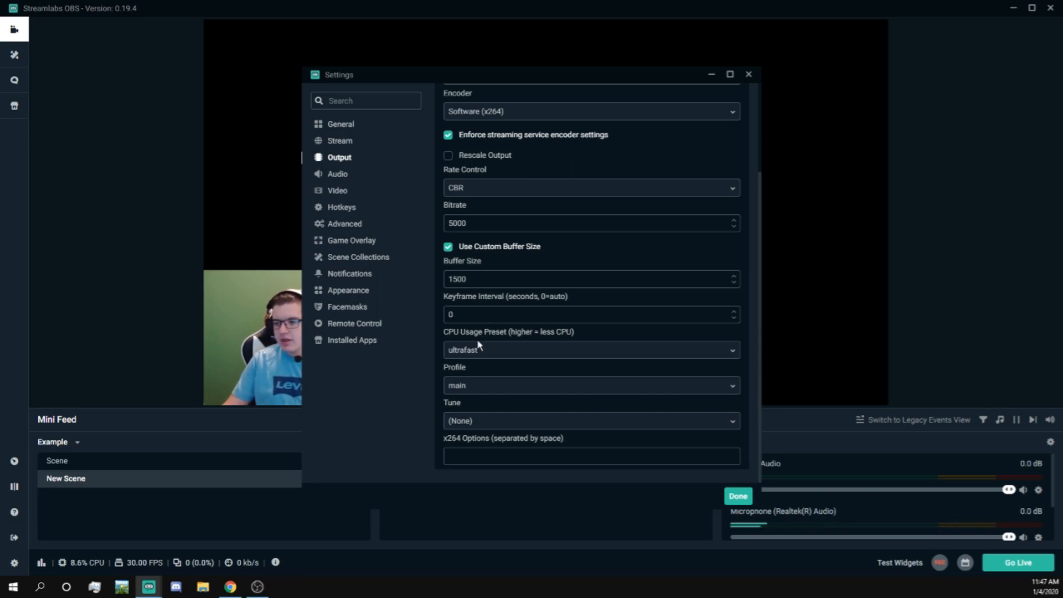
left_click(487, 349)
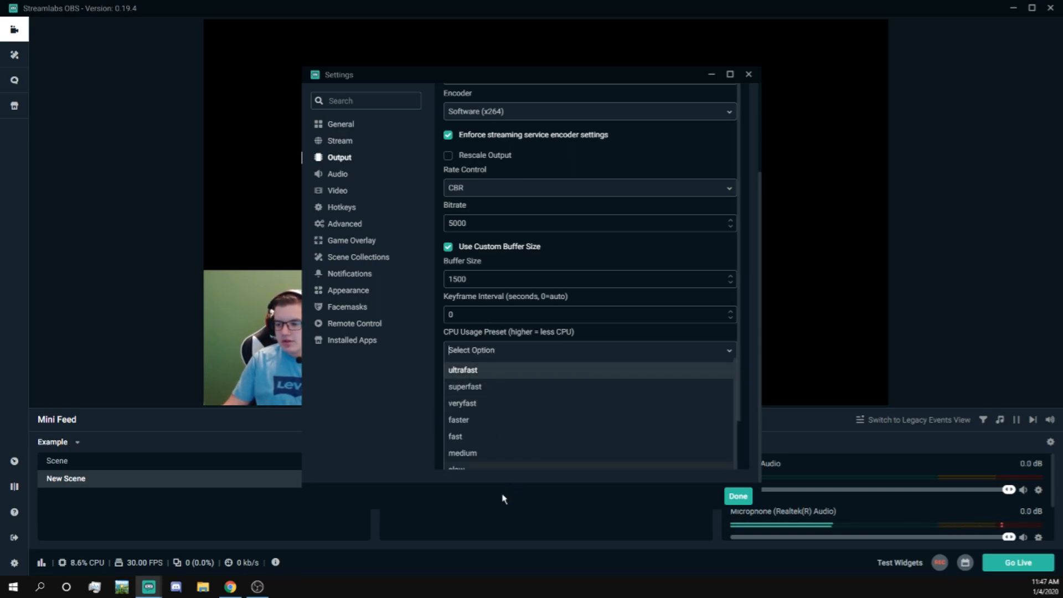
scroll(492, 384, "down", 1)
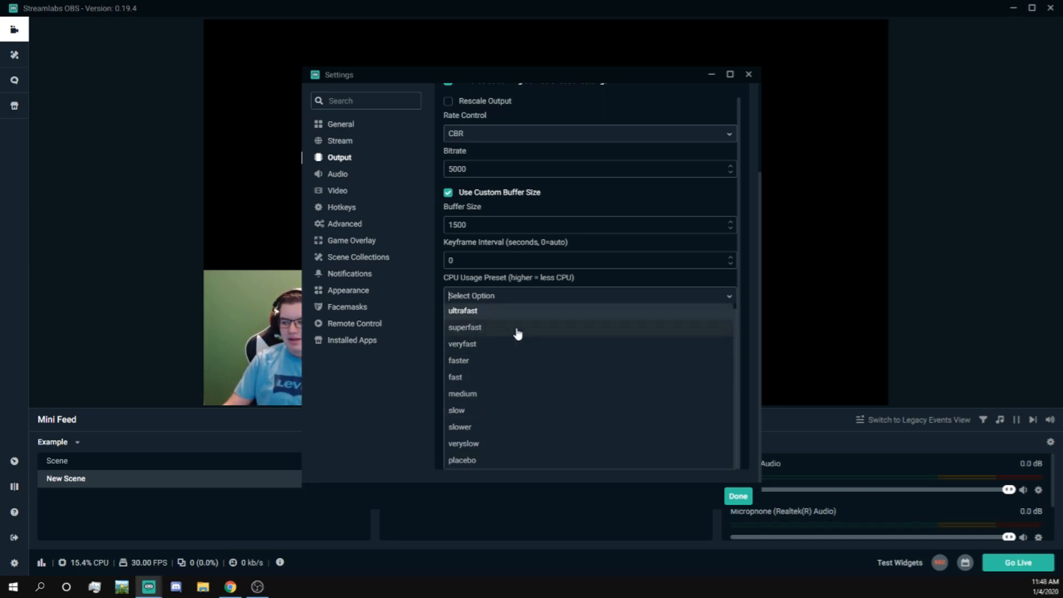
left_click(480, 354)
- Set the encoder's CPU Usage Preset to ultrafast
left_click(475, 350)
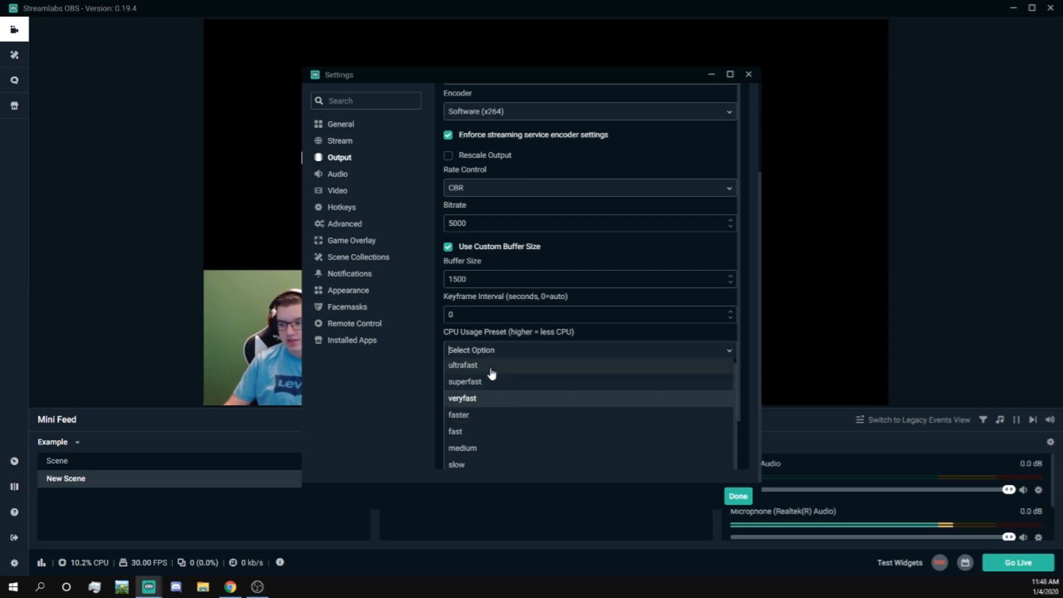
scroll(518, 316, "down", 1)
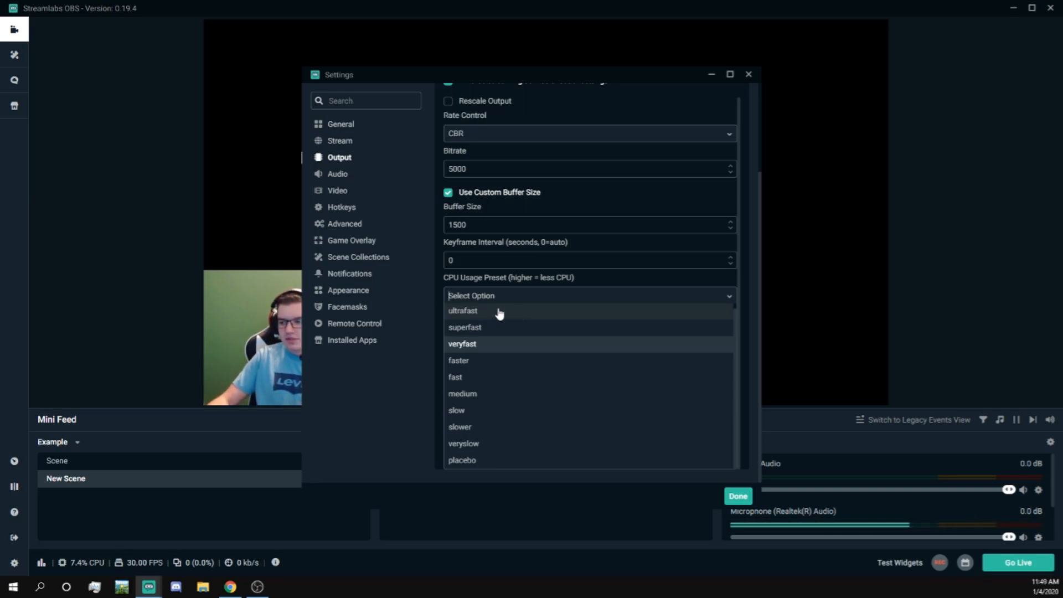
left_click(496, 317)
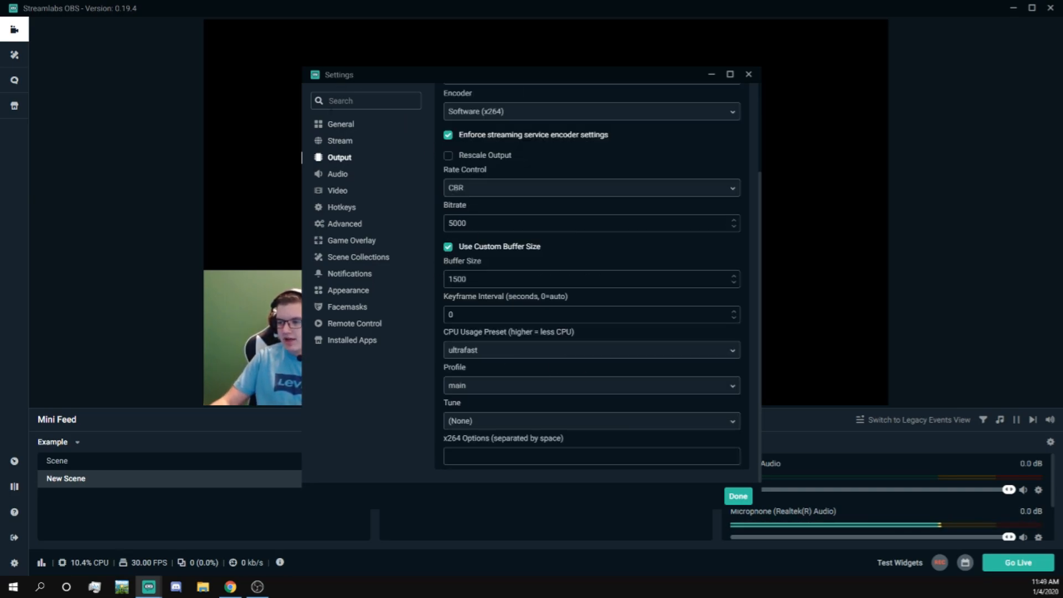
- In the audio settings, choose Default as Desktop Audio Device 1 and Microphone (Realtek(R) Audio) as Mic/Auxiliary Device 1
left_click(339, 174)
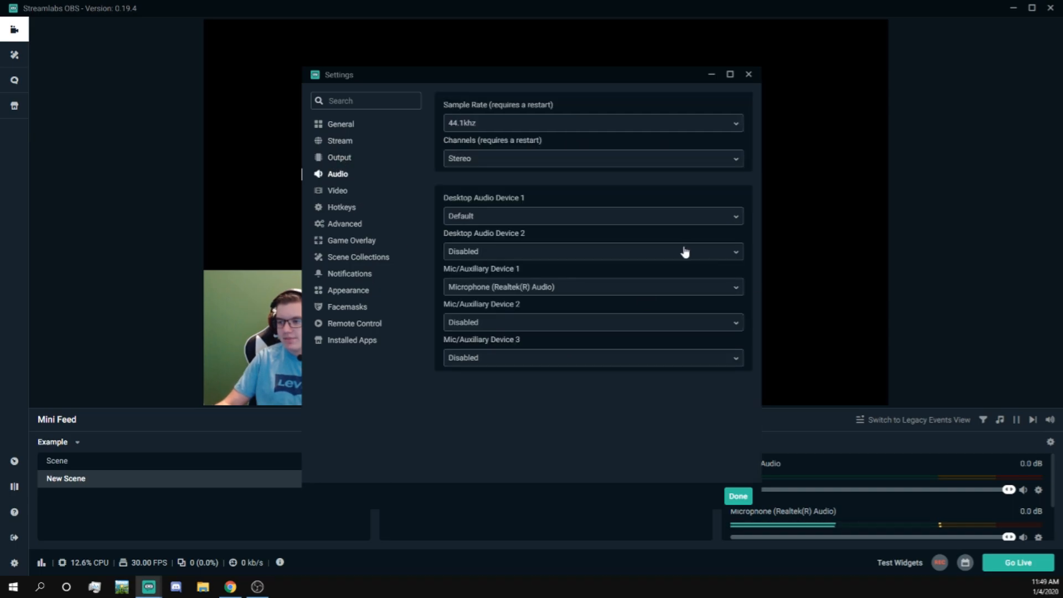
left_click(583, 287)
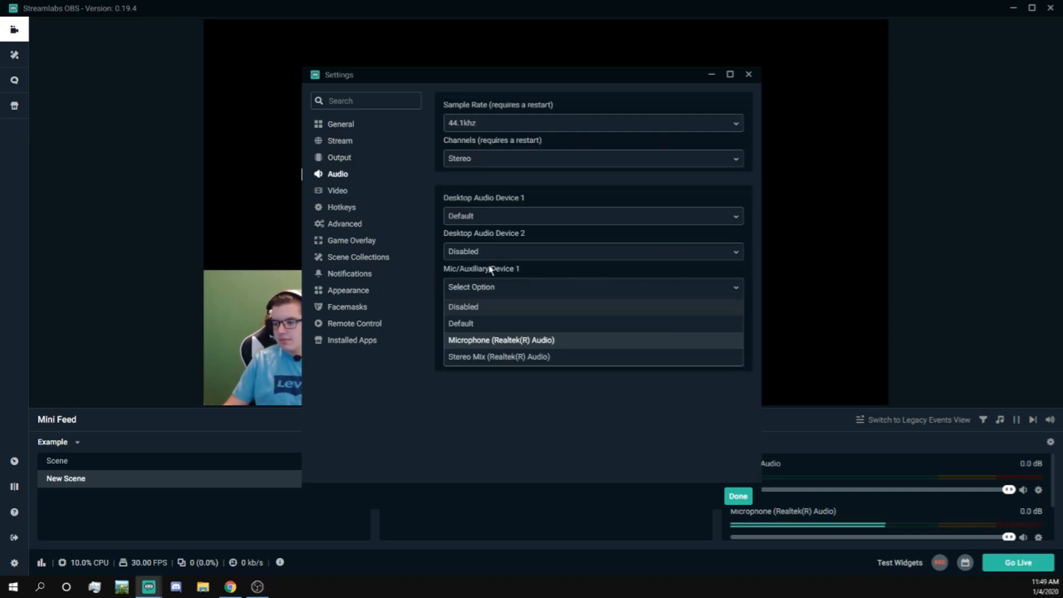
left_click(502, 340)
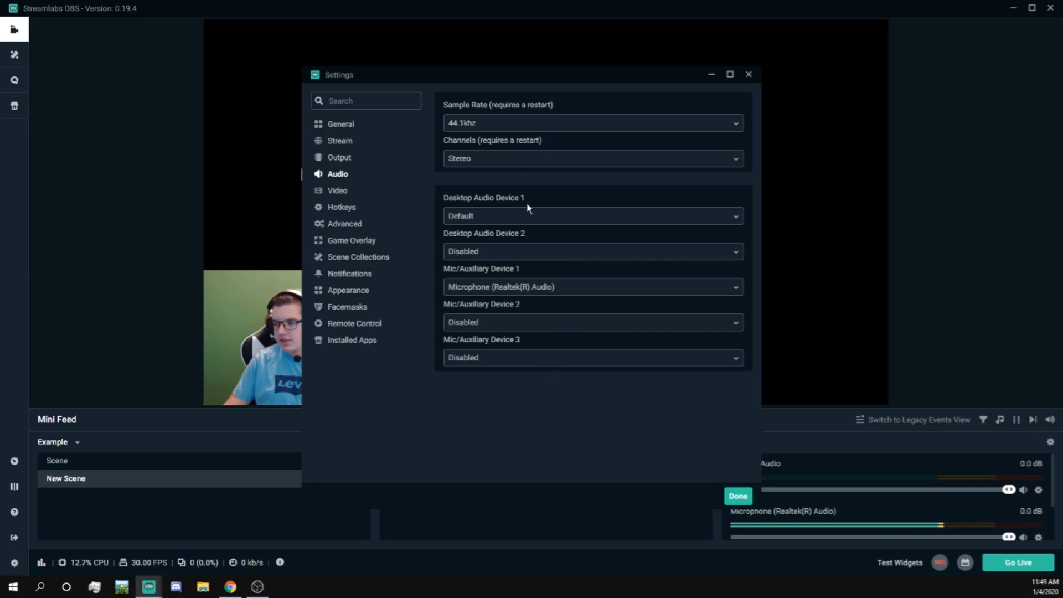
left_click(533, 219)
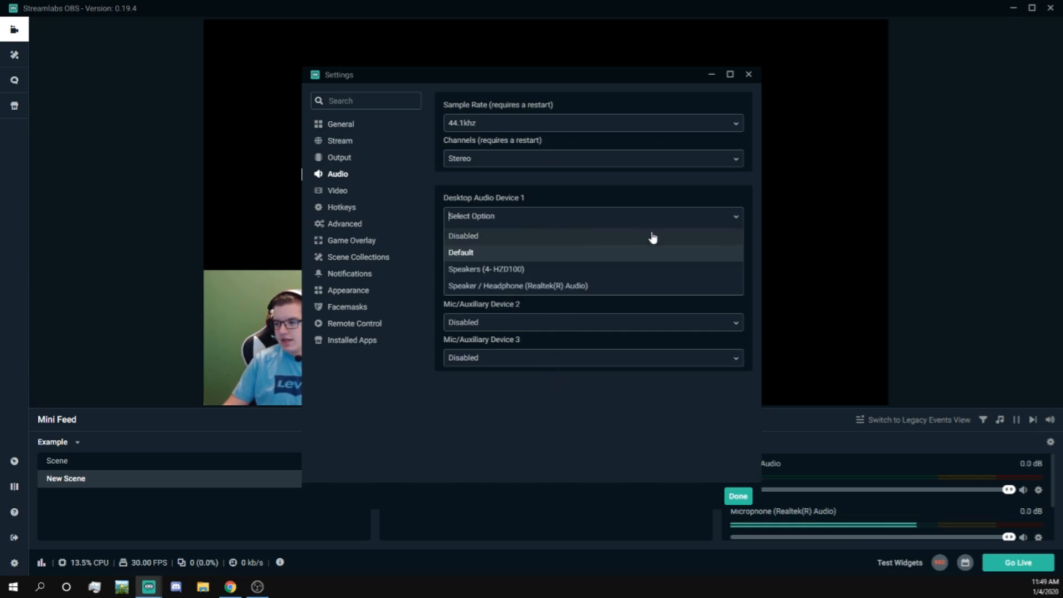
left_click(559, 254)
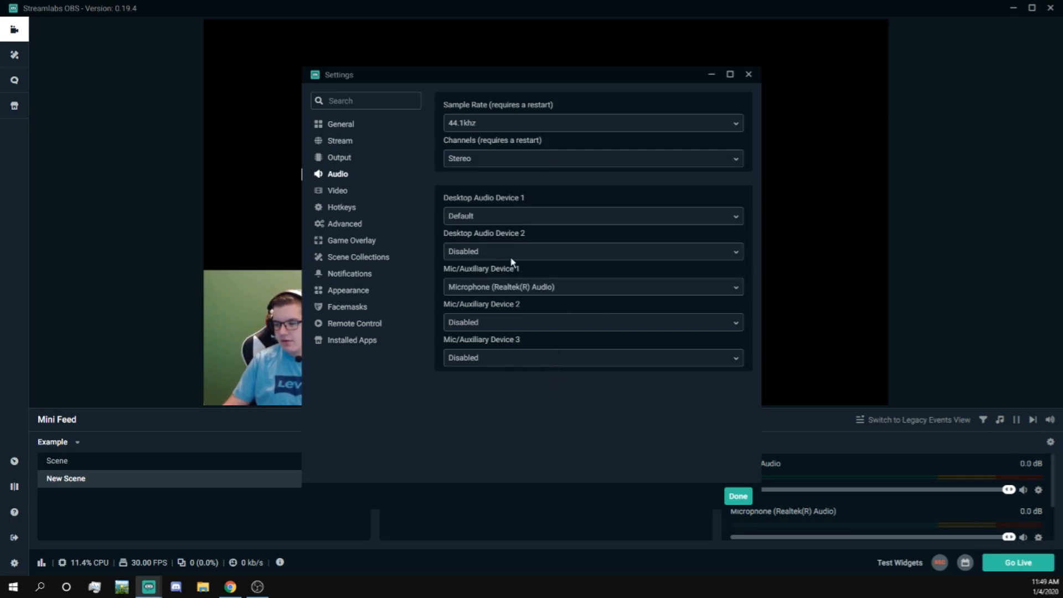
left_click(575, 287)
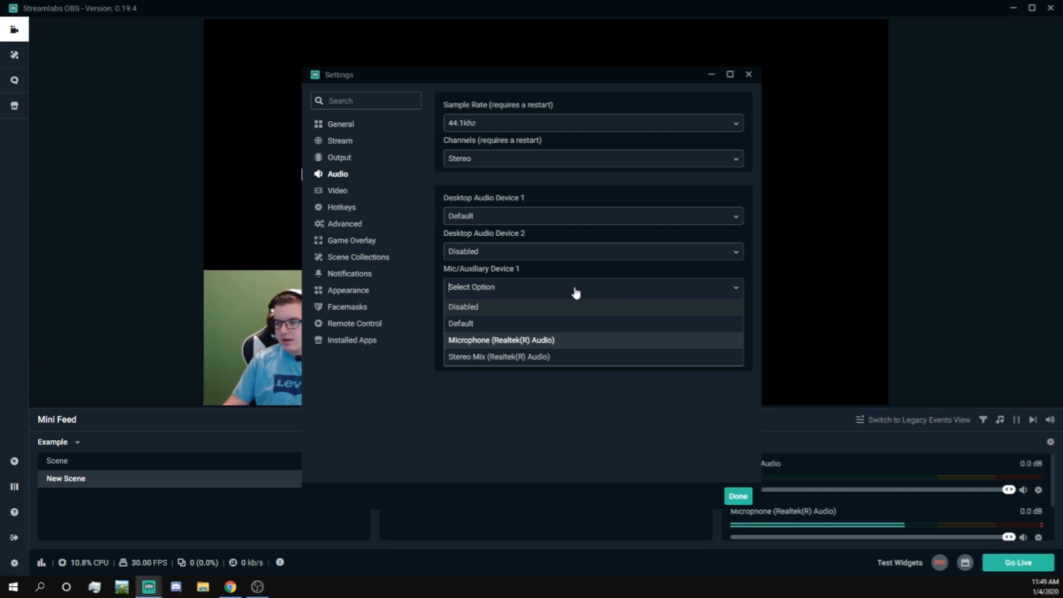
left_click(544, 341)
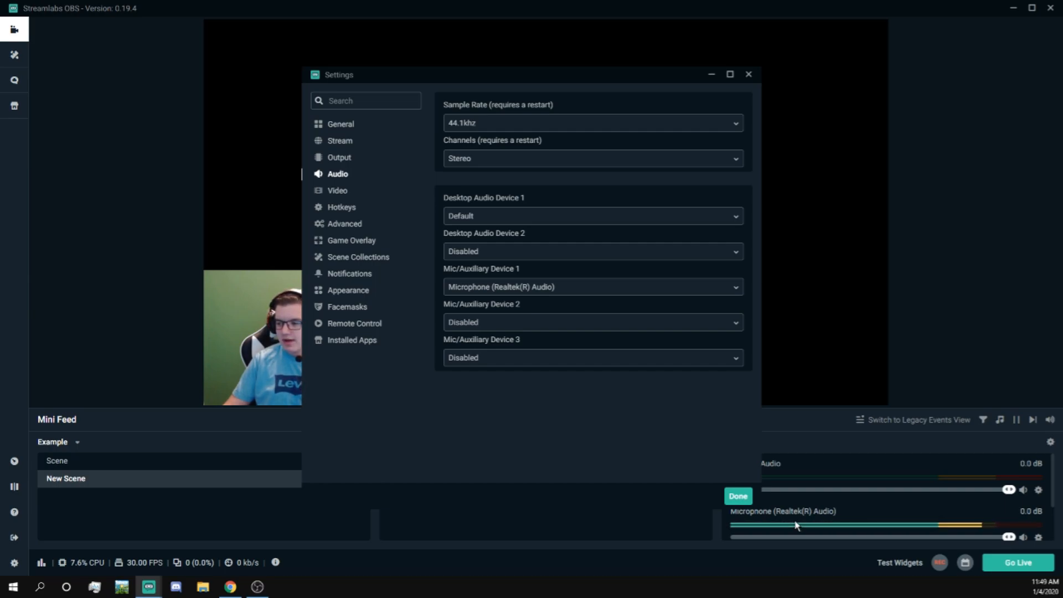
- Leave the settings and adjust the microphone's mixer volume to about -4.7 dB
left_click_drag(1009, 537, 732, 532)
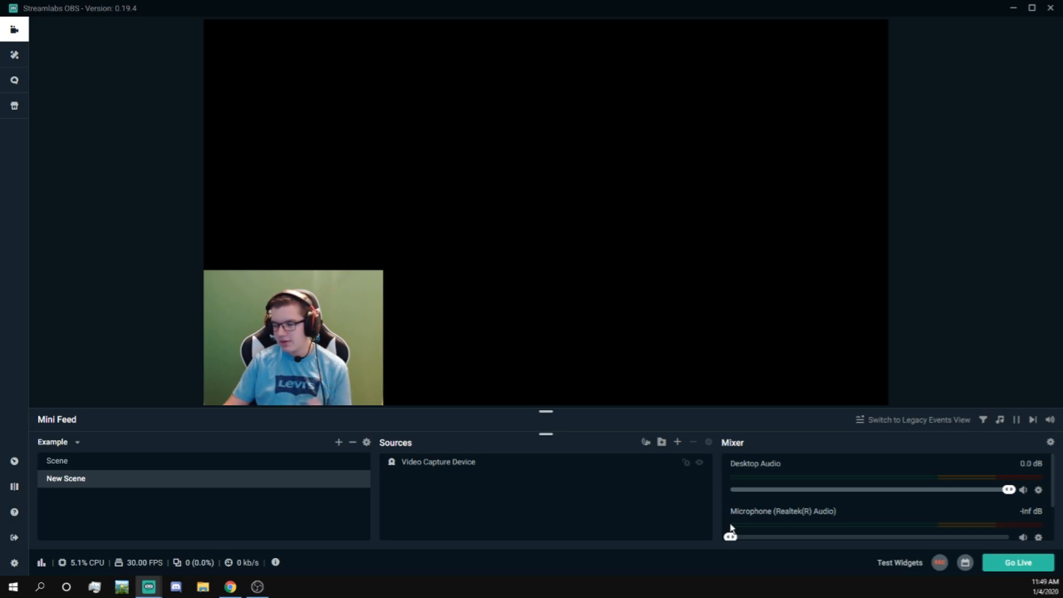
left_click_drag(731, 531, 973, 535)
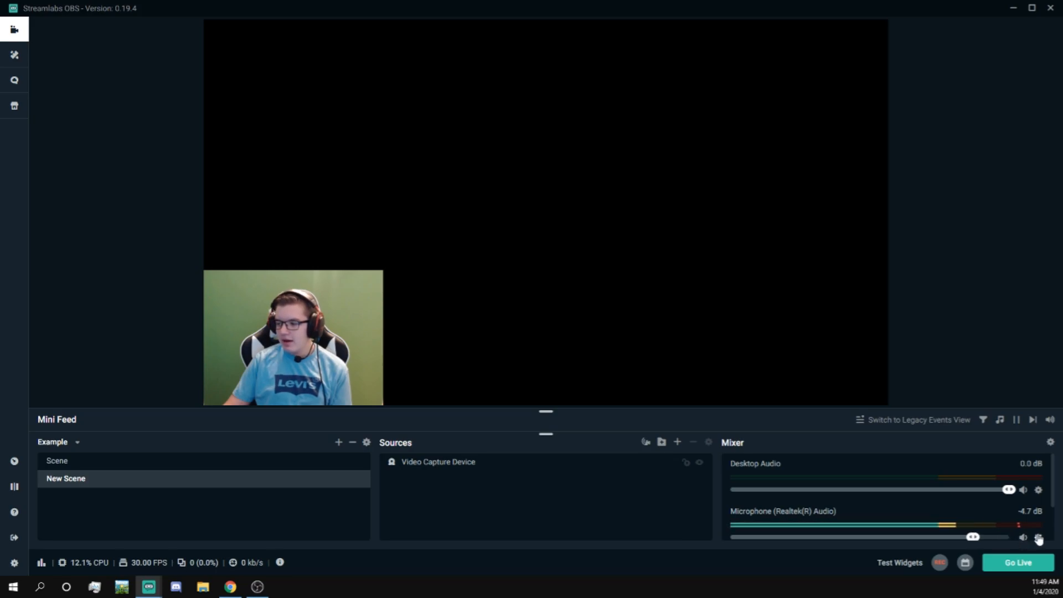
- View the microphone's source filters and the Gain filter option offered when adding a new filter
right_click(974, 535)
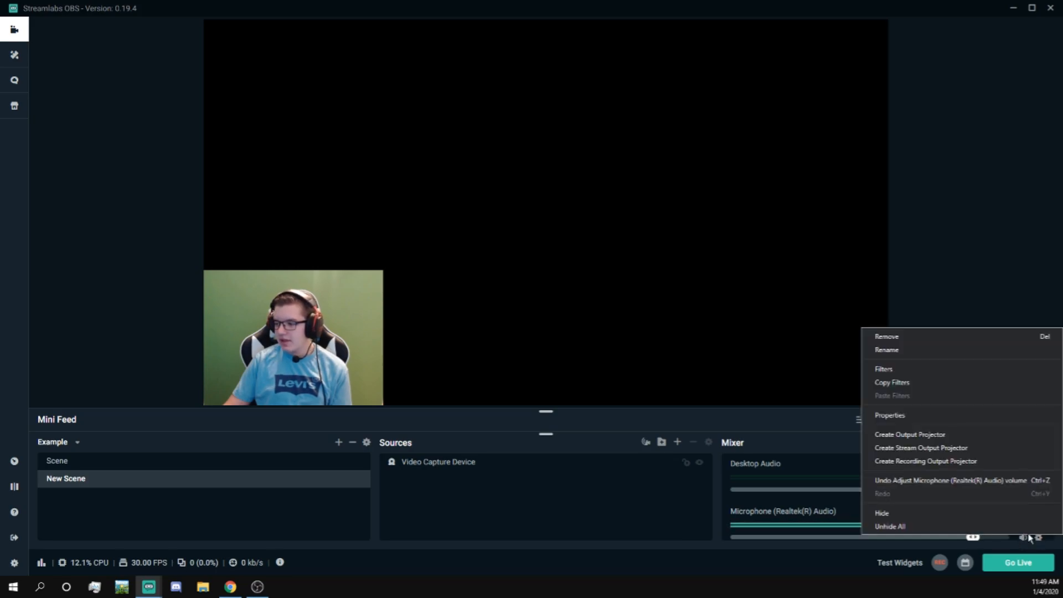
left_click(917, 370)
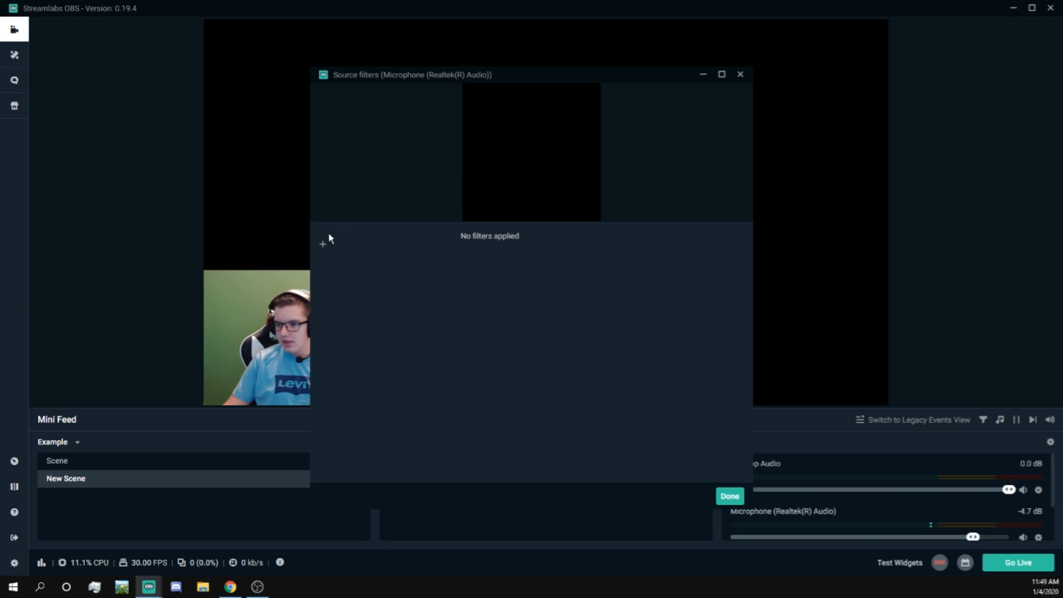
left_click(323, 244)
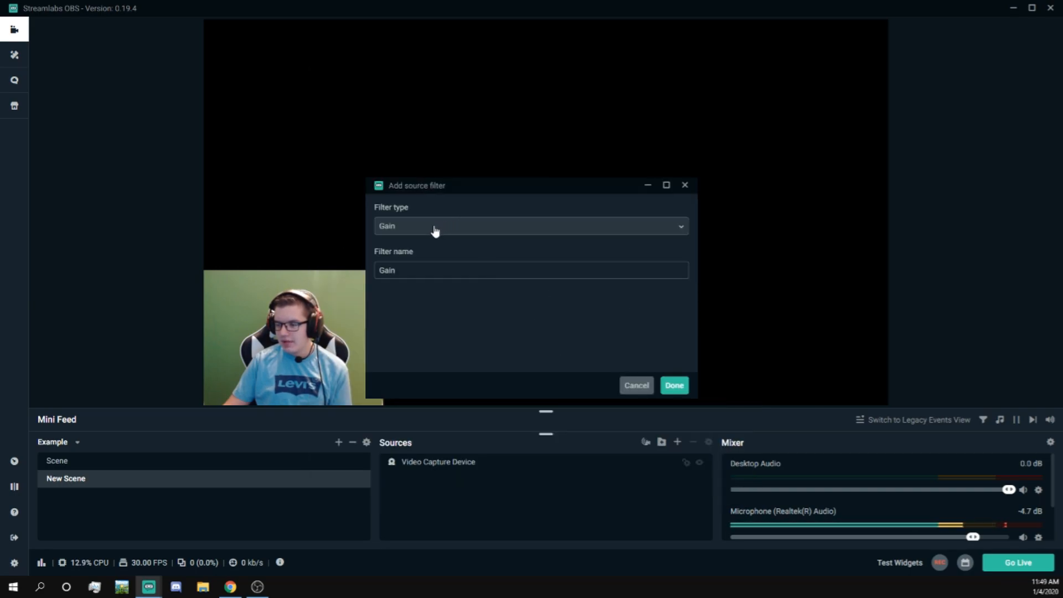
left_click(685, 185)
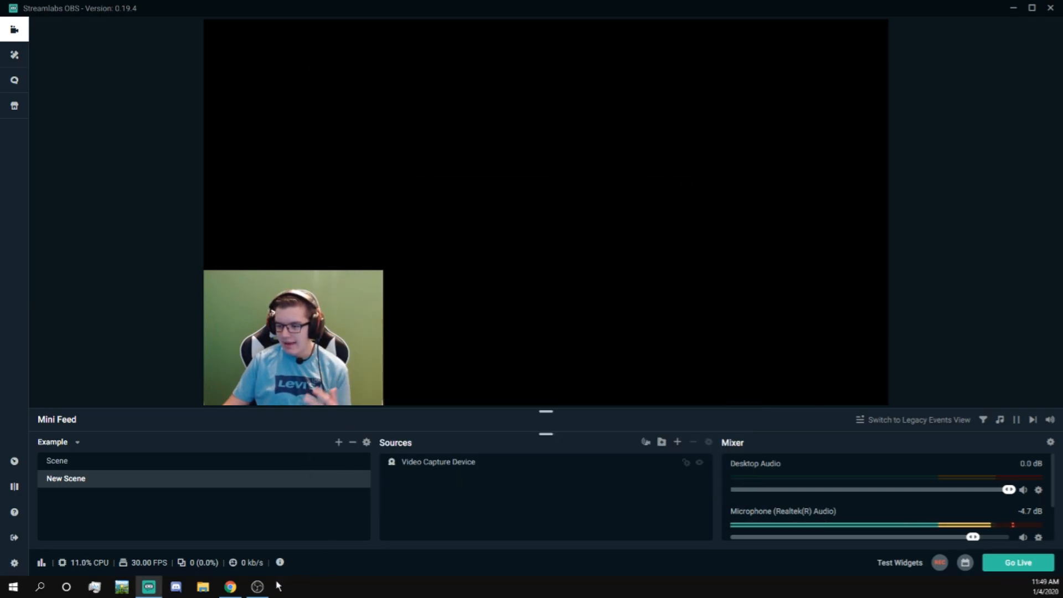
- Raise the microphone's mixer volume to 0.0 dB
mouse_move(265, 591)
left_click_drag(974, 537, 1009, 536)
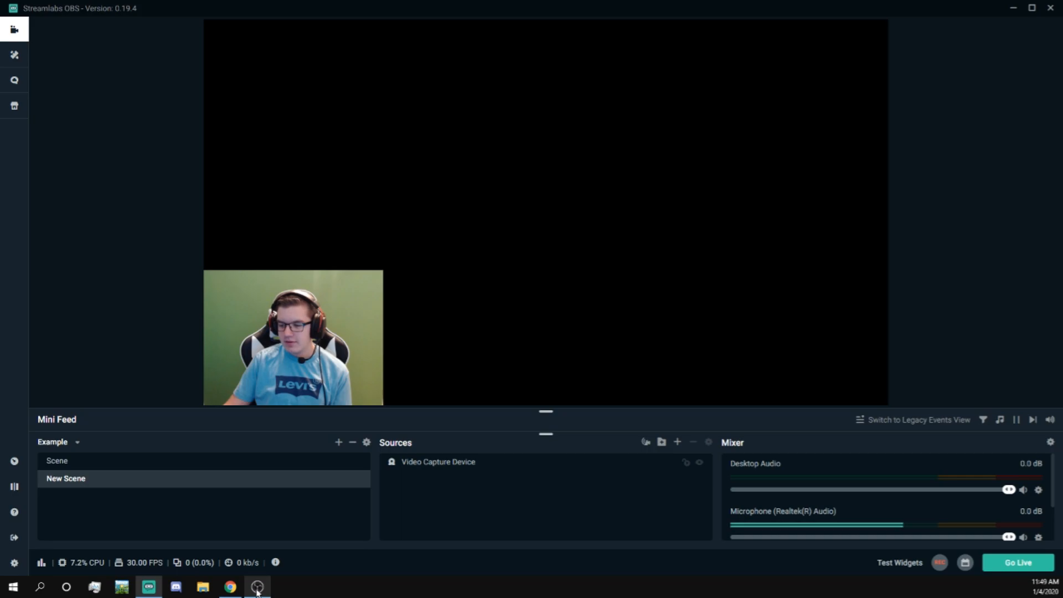
mouse_move(258, 592)
- In the video settings, choose 1920x1080 for both the Base (Canvas) Resolution and the Output (Scaled) Resolution
left_click(16, 562)
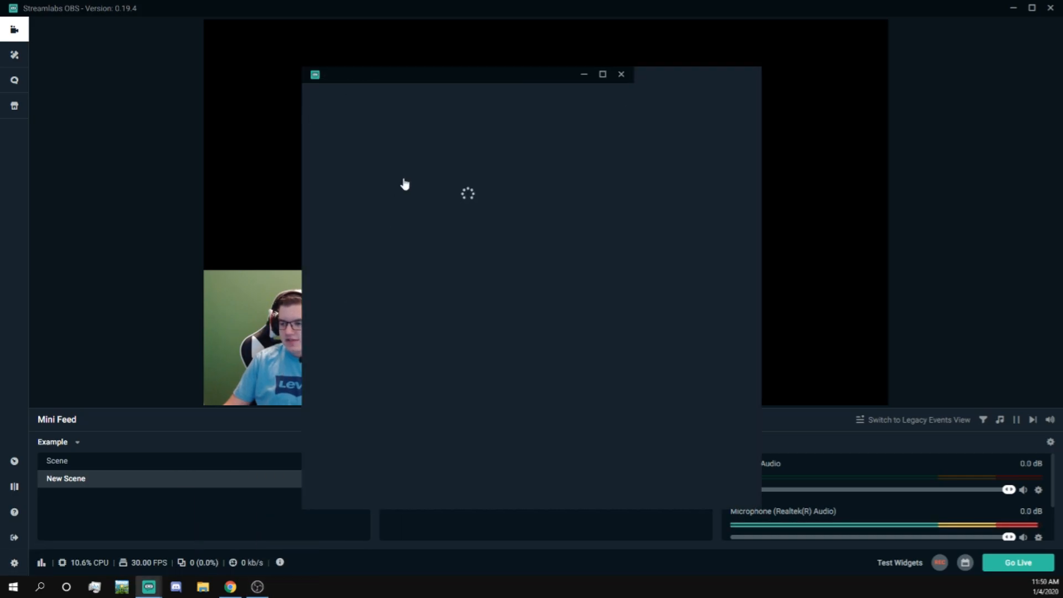
left_click(339, 192)
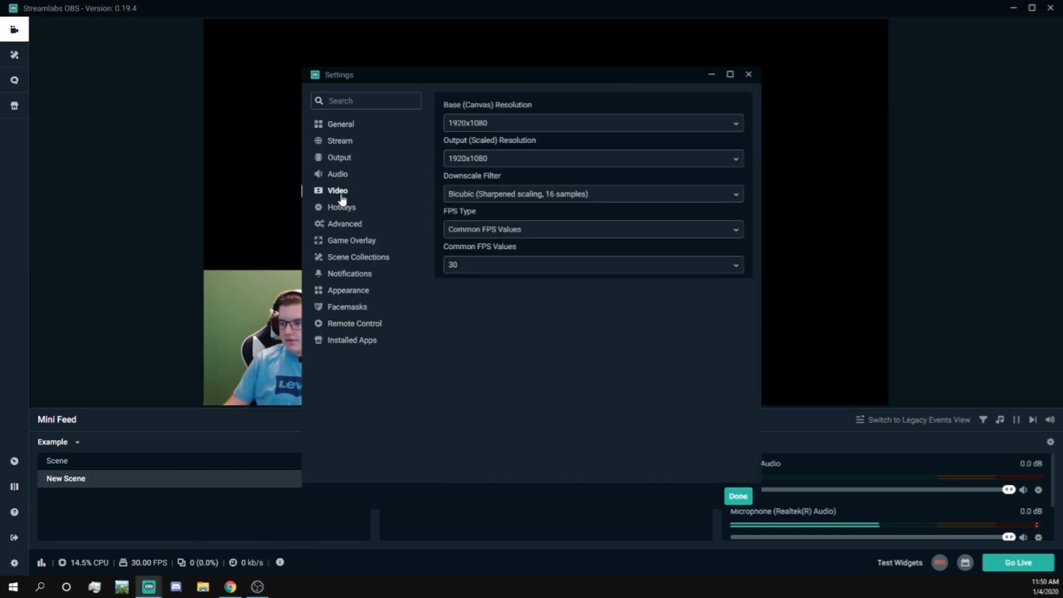
left_click(484, 128)
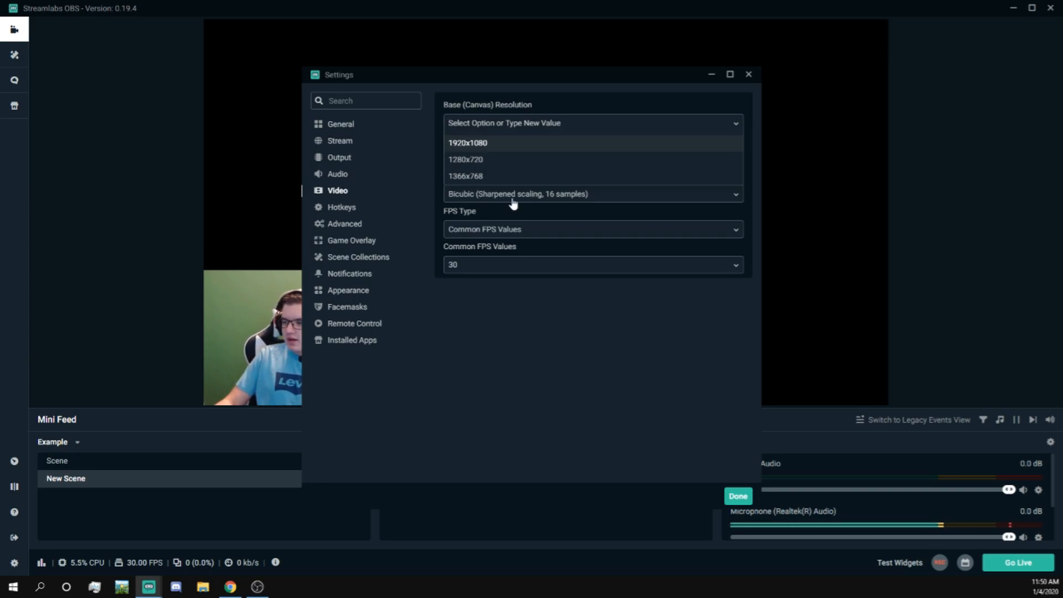
left_click(514, 146)
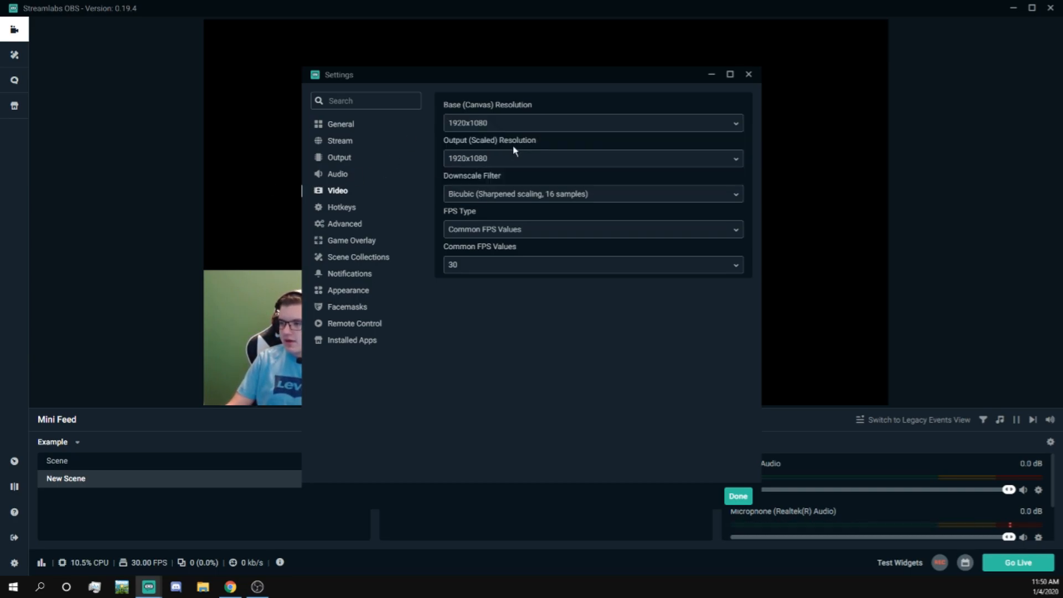
left_click(474, 160)
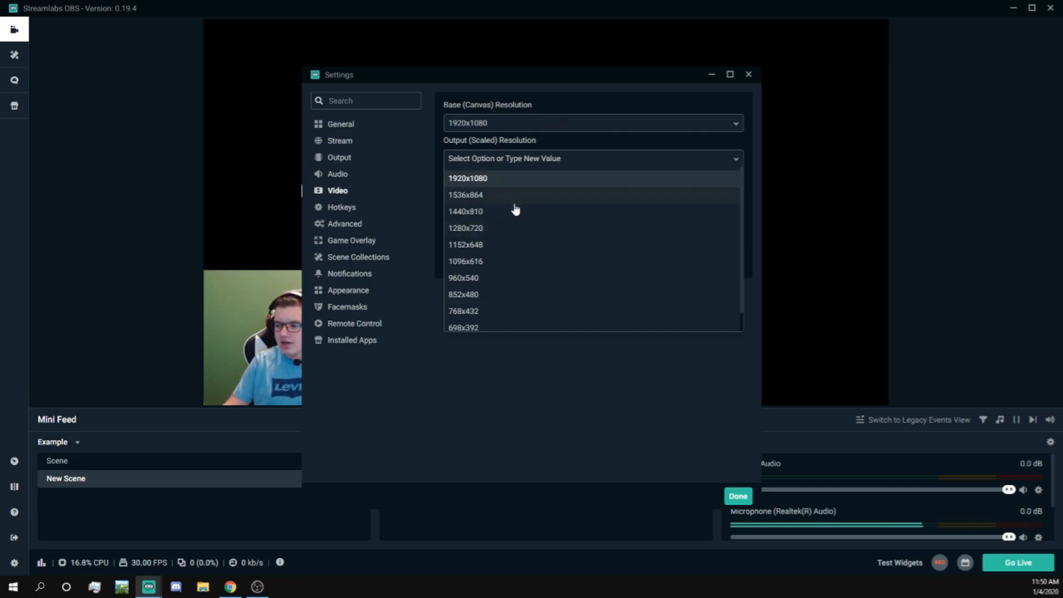
left_click(499, 180)
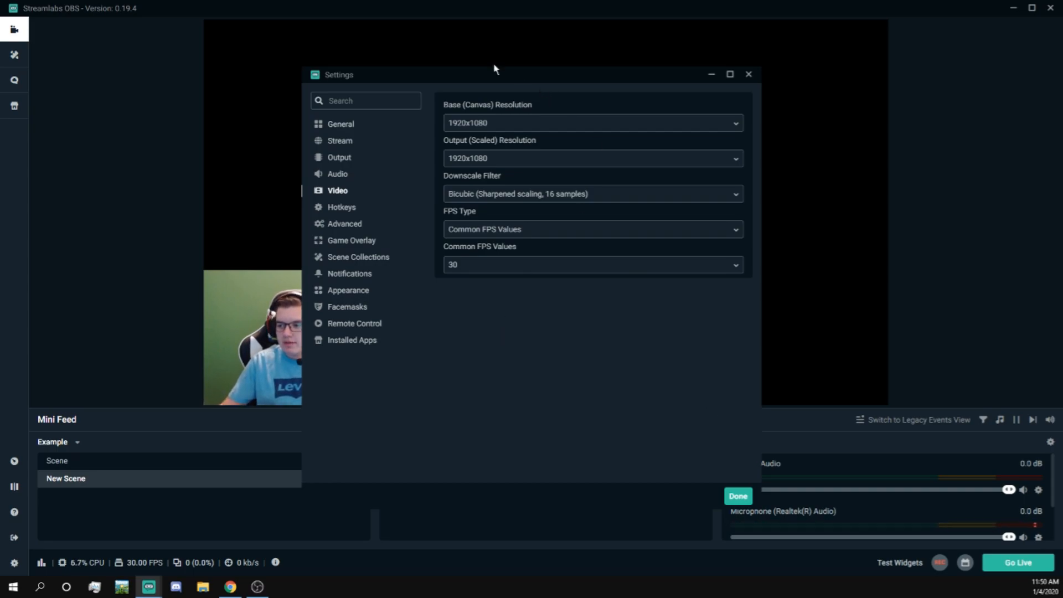
- Try 1280x720 as the Output (Scaled) Resolution and switch it back to 1920x1080
left_click(457, 160)
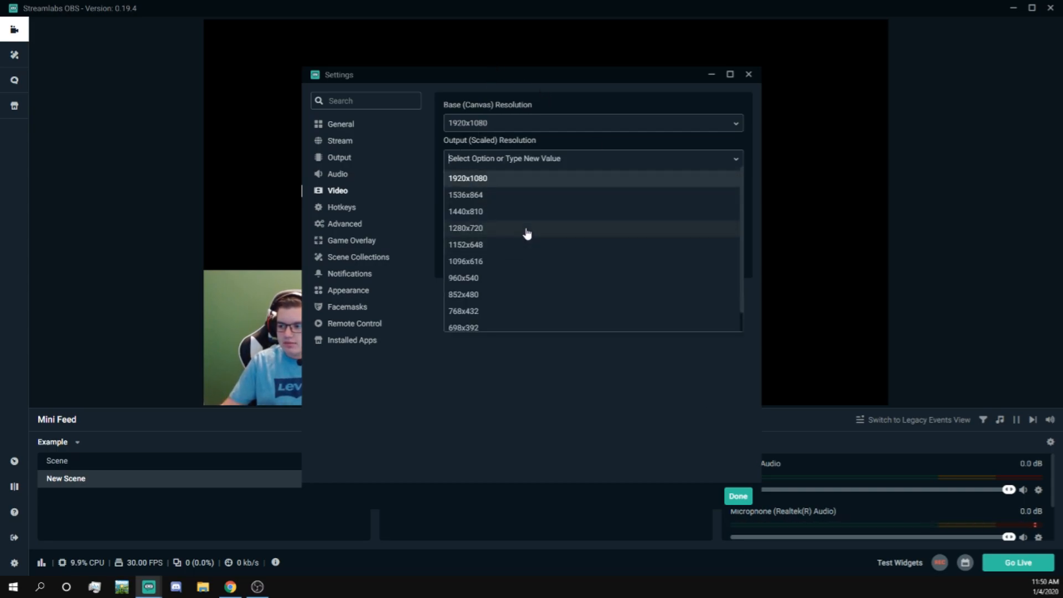
left_click(498, 229)
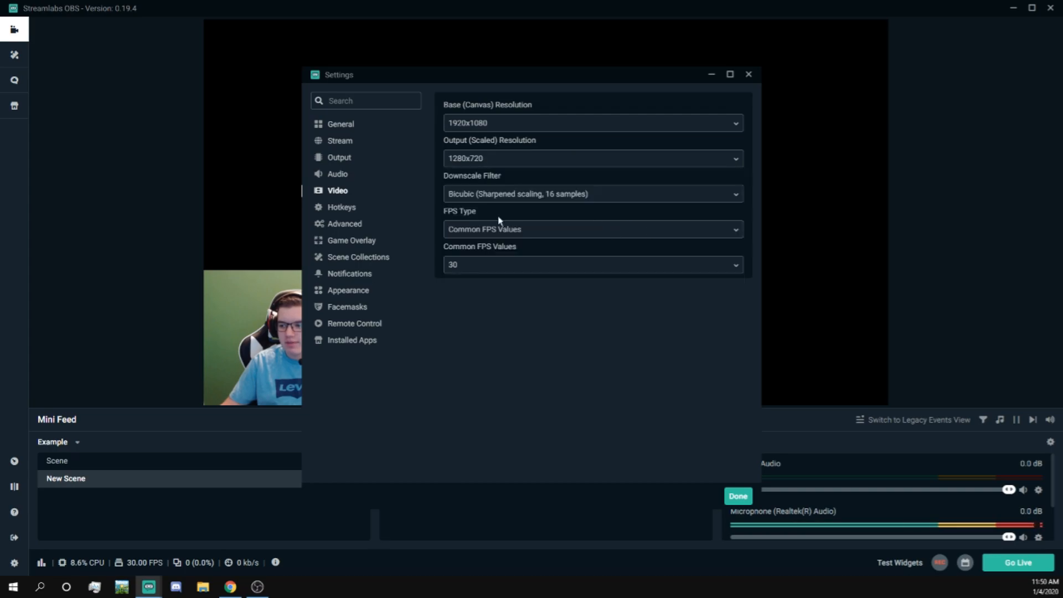
left_click(578, 165)
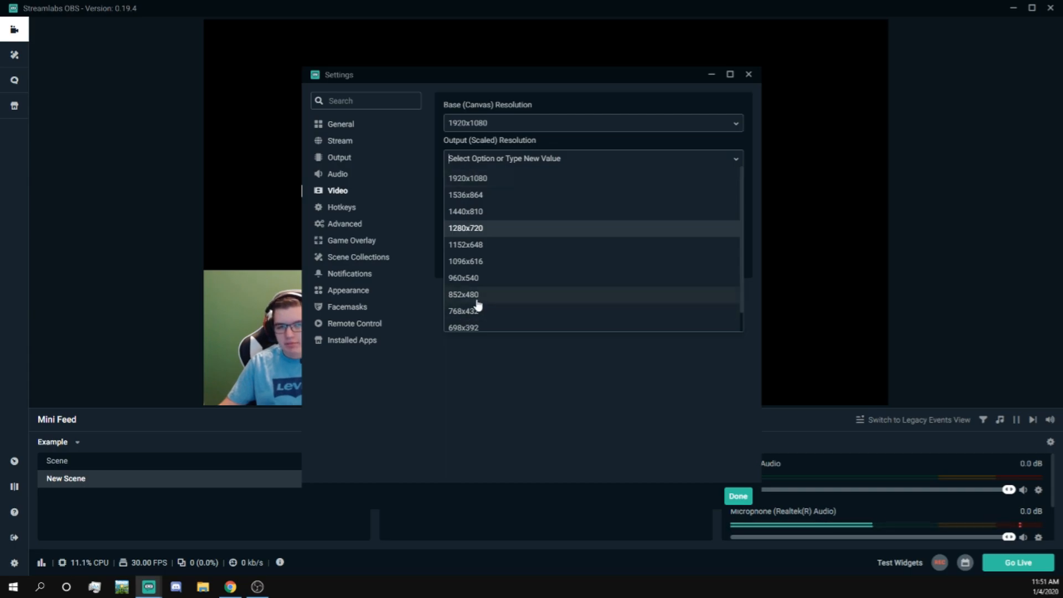
left_click(462, 178)
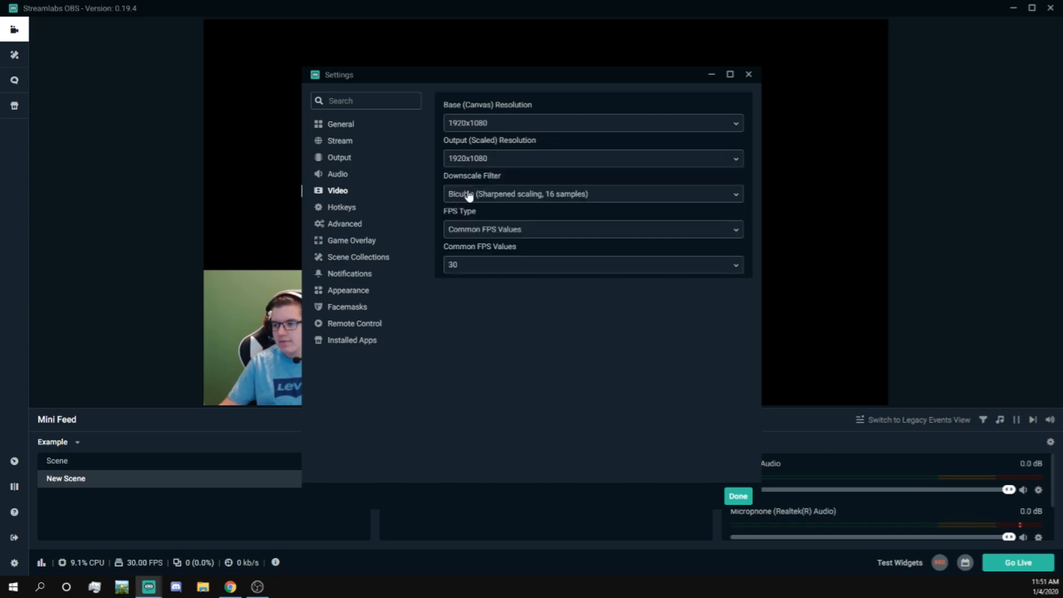
- Choose Bicubic (Sharpened scaling, 16 samples) as the Downscale Filter and 30 as the Common FPS Value
left_click(490, 195)
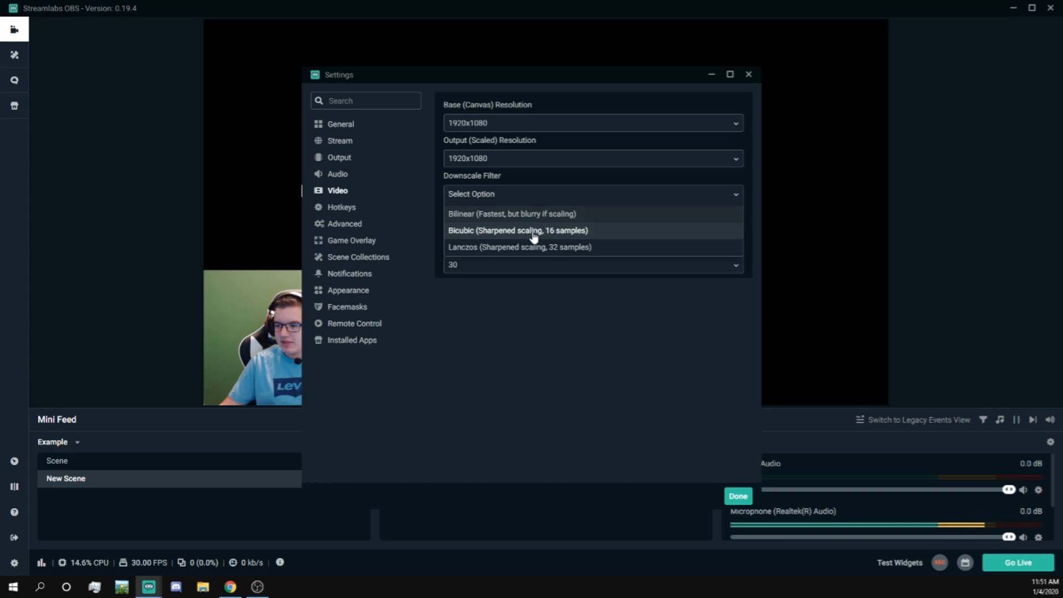
left_click(490, 233)
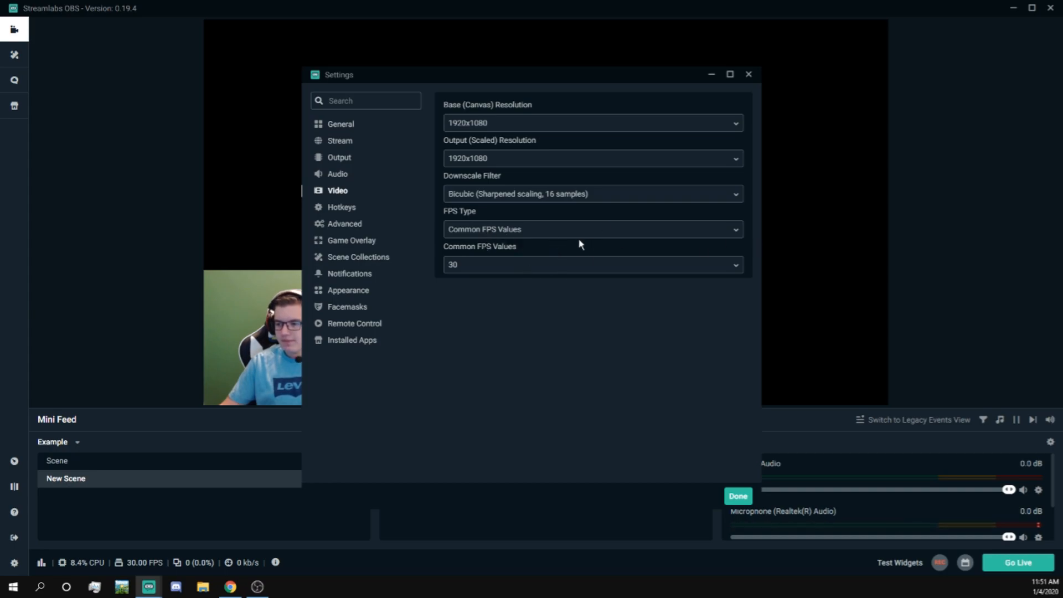
left_click(518, 266)
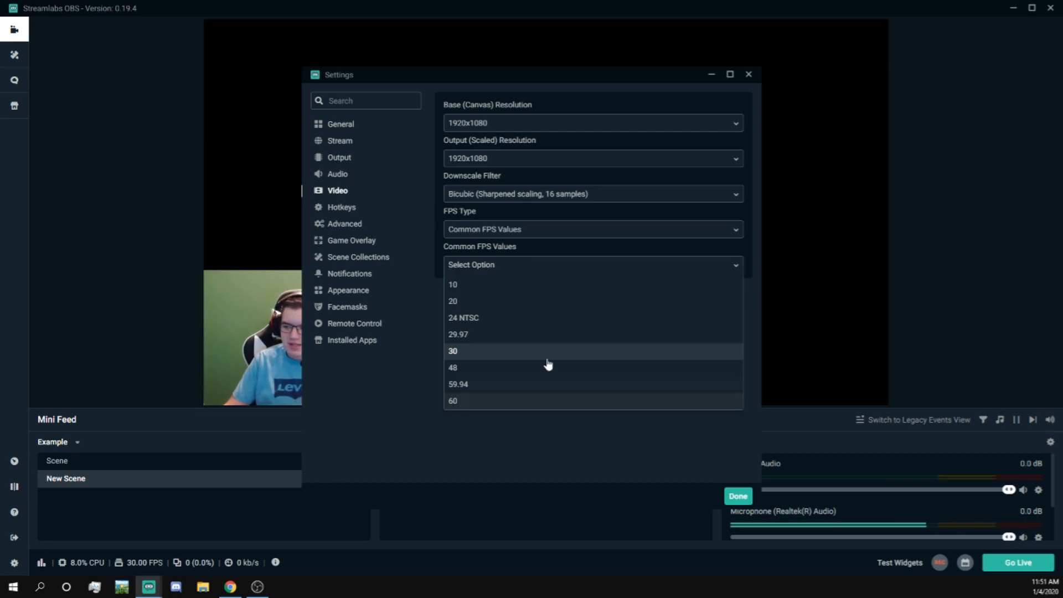
left_click(652, 353)
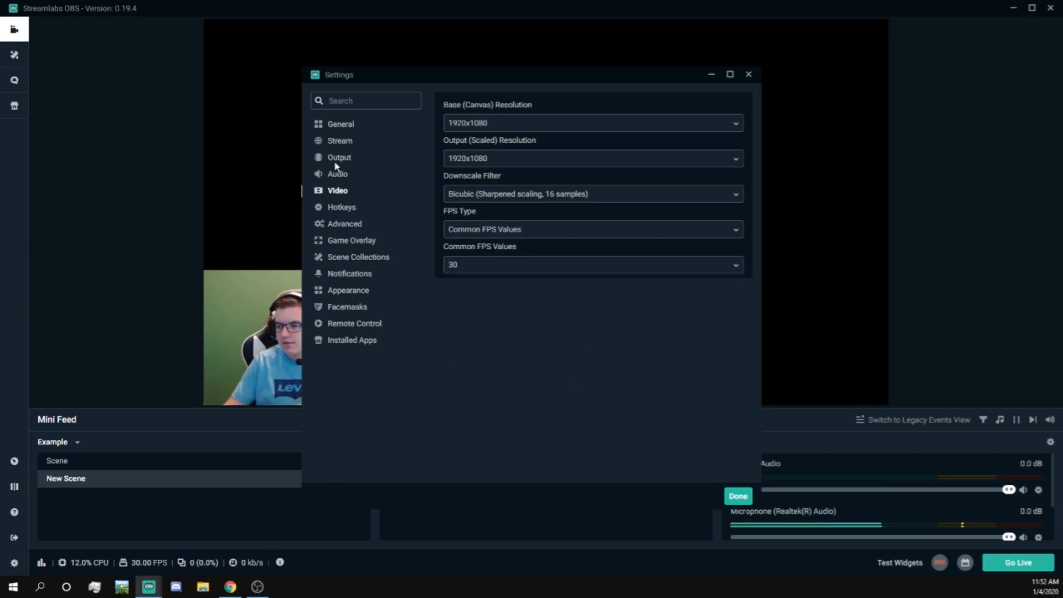
- Look through the hotkey settings for streaming, recording, studio mode and the scene's sources
left_click(339, 208)
scroll(573, 330, "down", 2)
scroll(573, 330, "up", 1)
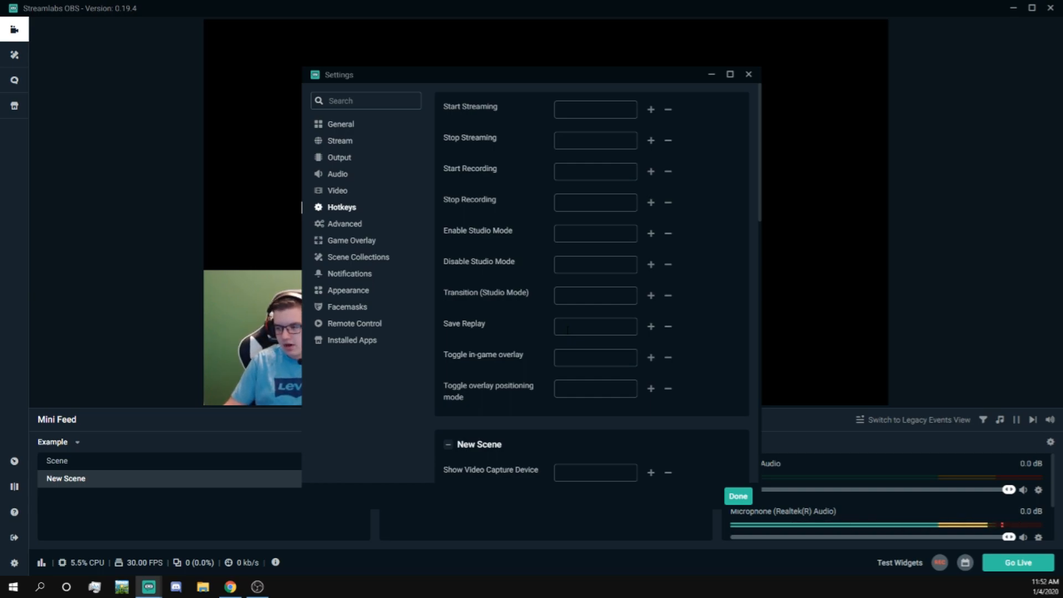
- In the advanced settings, choose Above Normal as the Process Priority
left_click(345, 225)
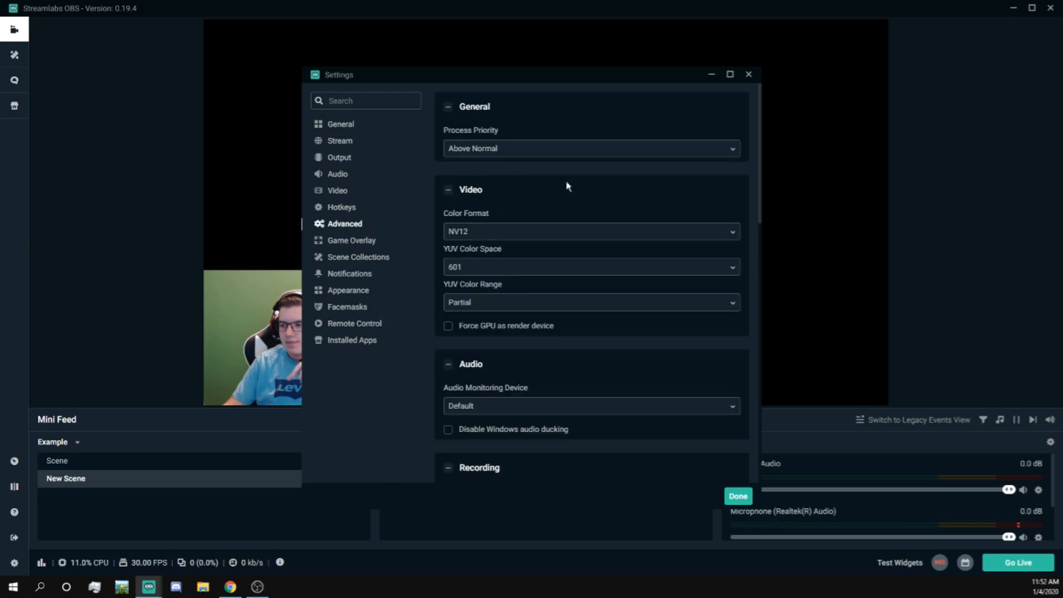
left_click(495, 149)
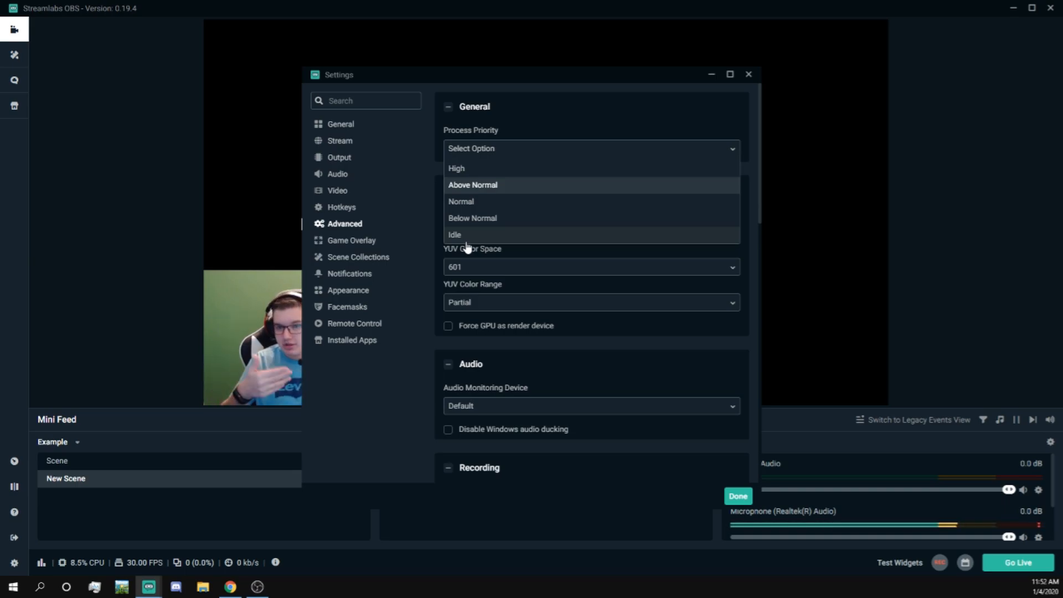
left_click(475, 188)
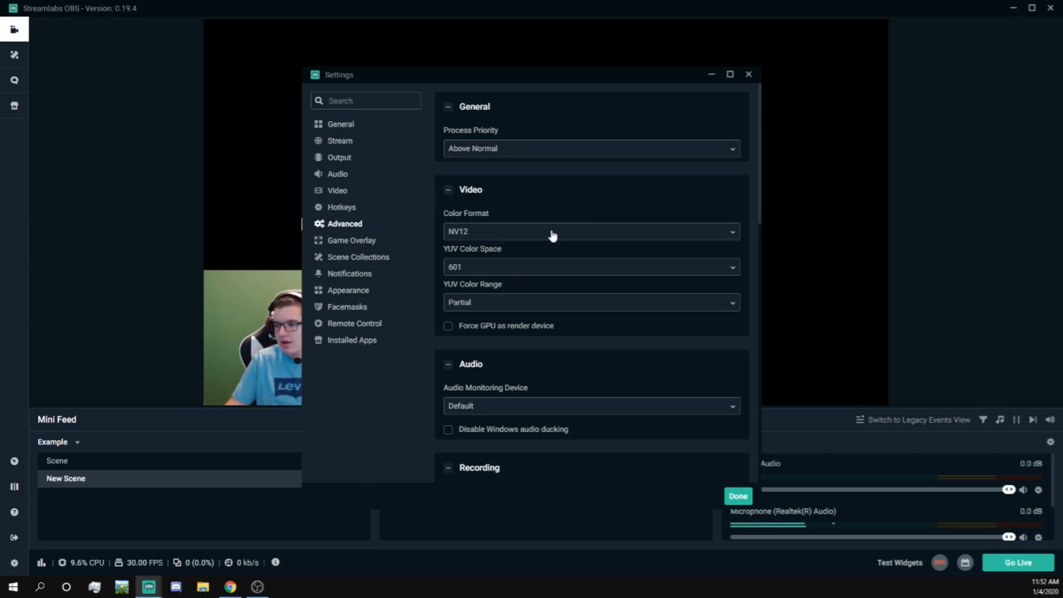
- Check the available Audio Monitoring Device choices and collapse the Audio section of the advanced settings
scroll(548, 301, "down", 5)
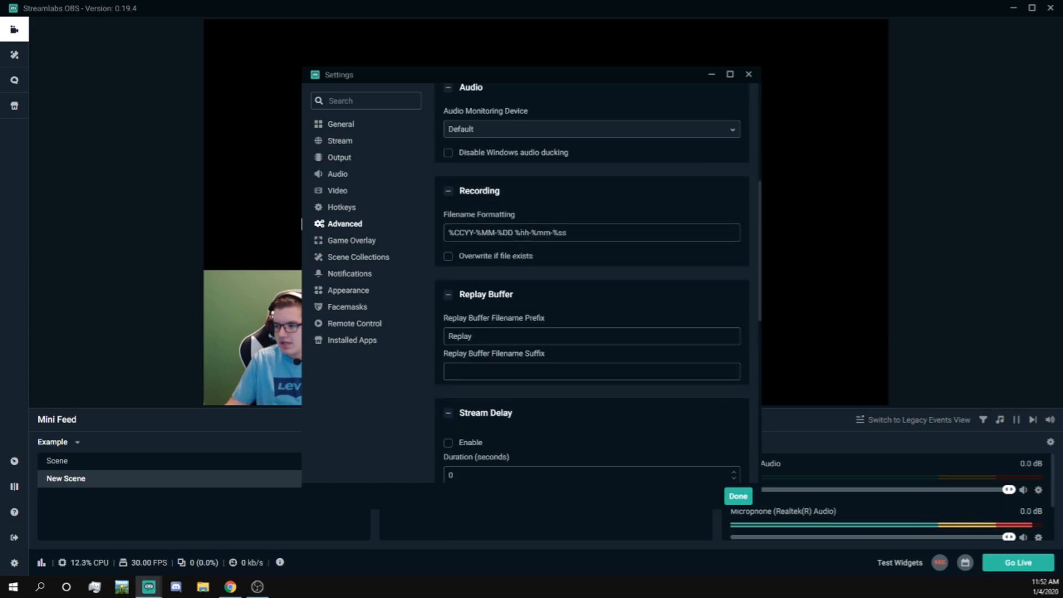
scroll(511, 165, "up", 1)
left_click(509, 187)
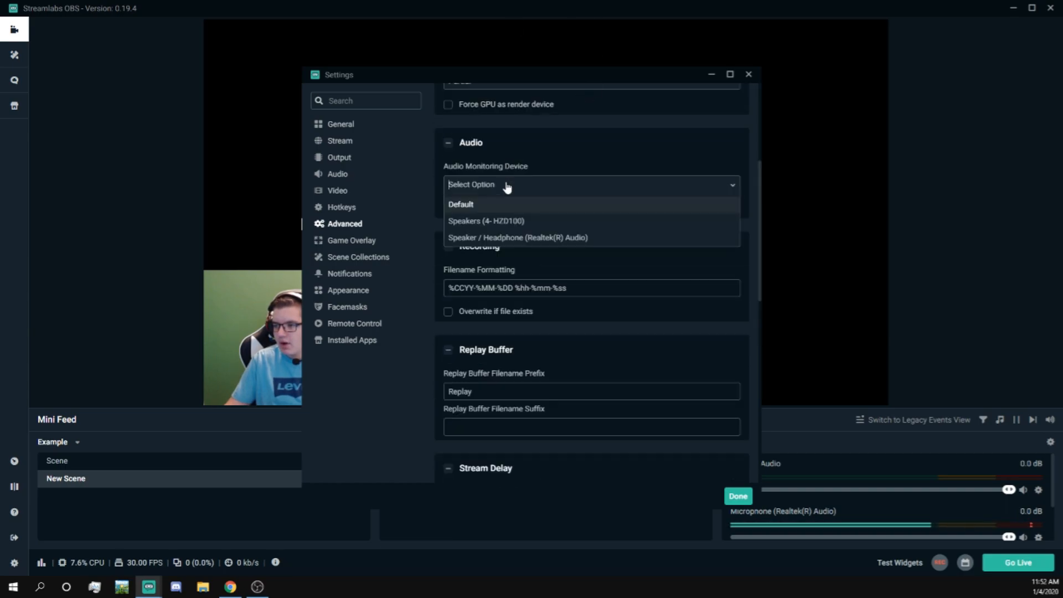
left_click(532, 147)
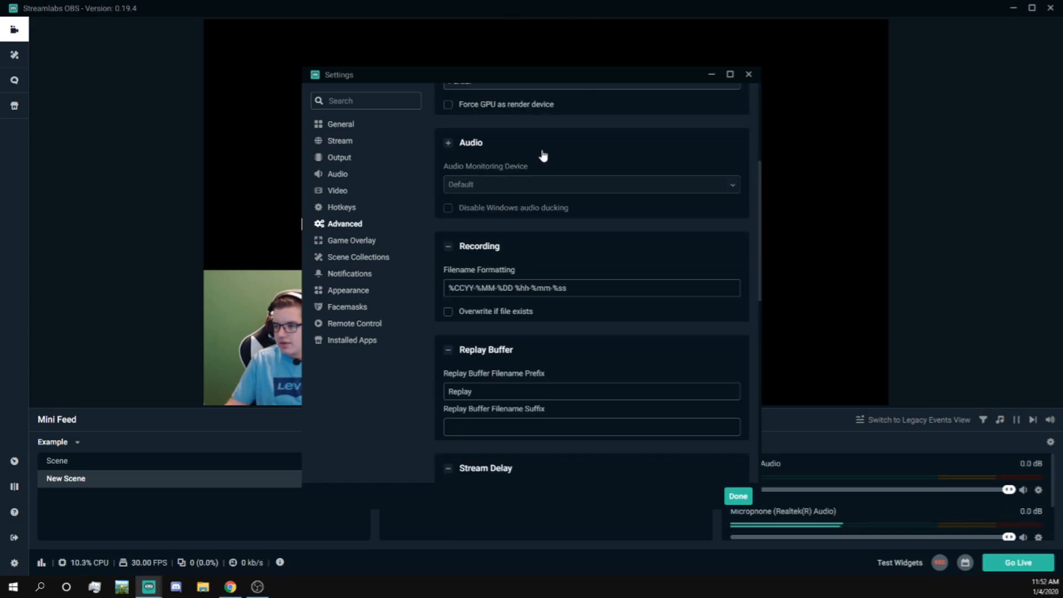
left_click(540, 152)
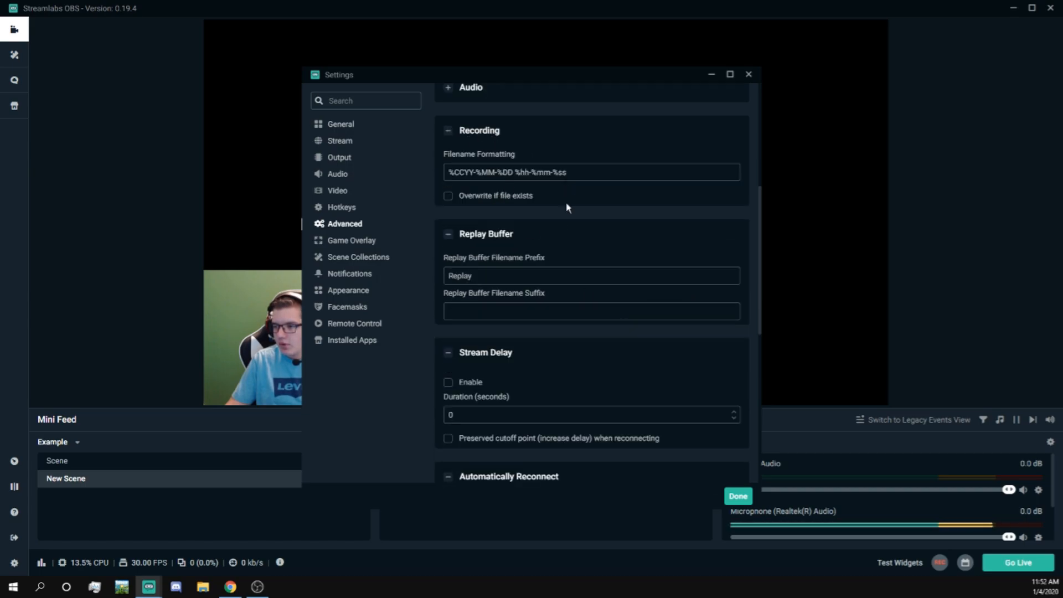
- Review the remaining advanced settings, from recording and replay buffer through stream delay, automatic reconnect, network, sources and media files
scroll(566, 206, "down", 2)
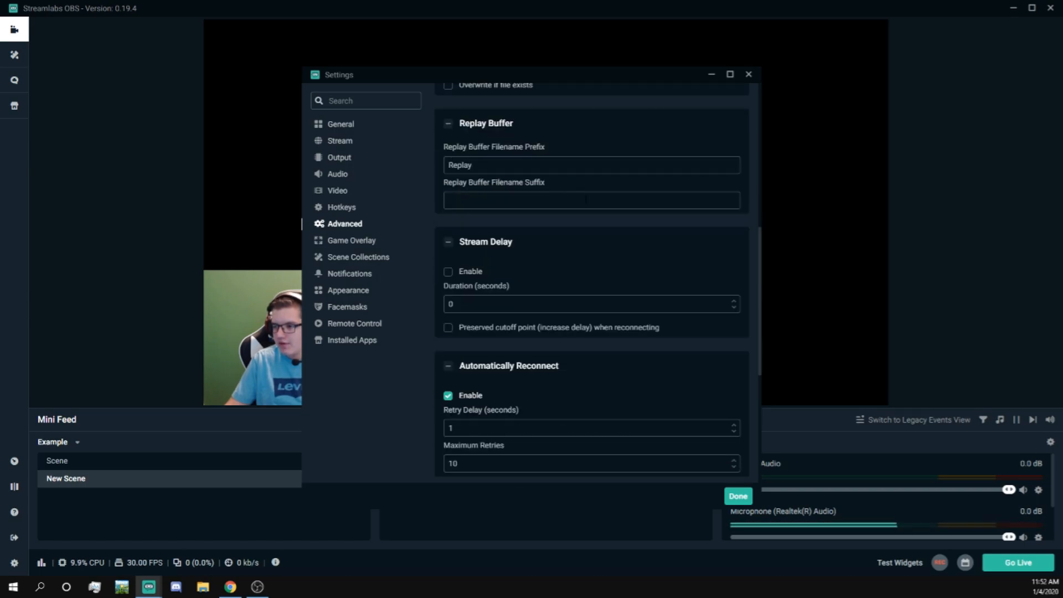
scroll(577, 188, "down", 1)
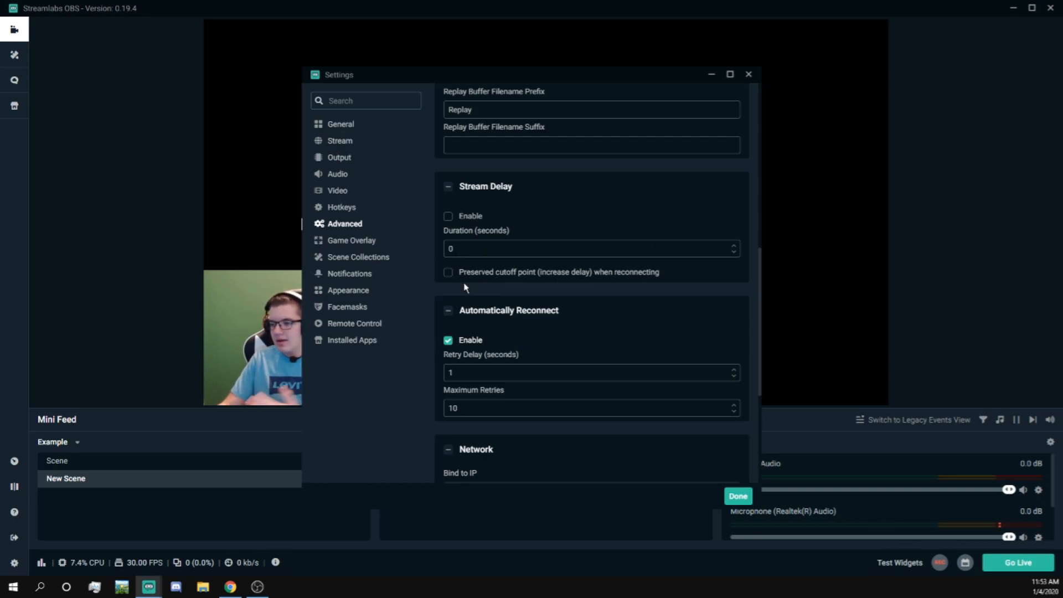
scroll(465, 287, "down", 2)
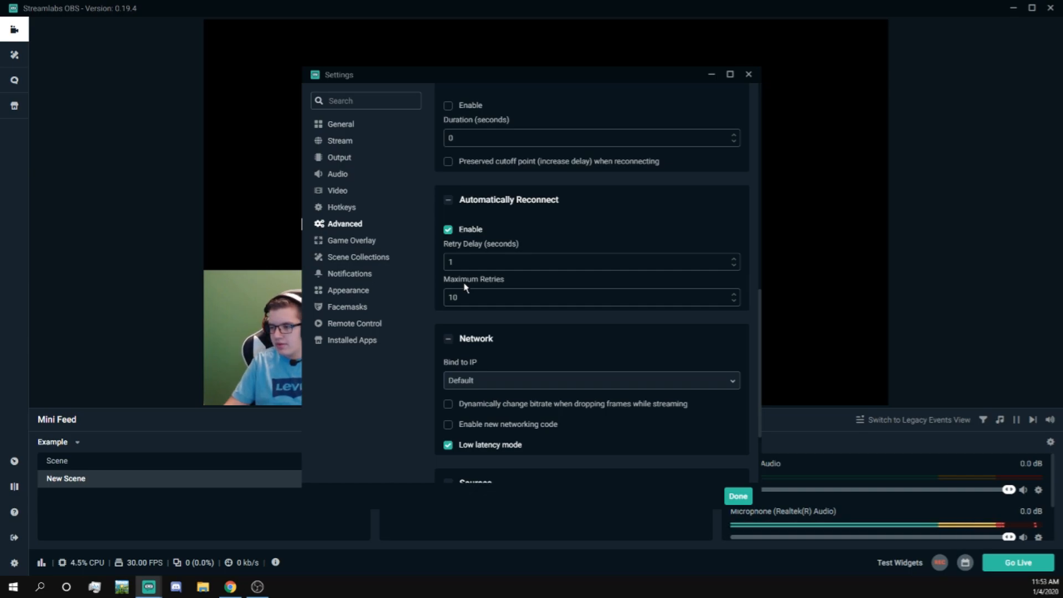
scroll(464, 286, "down", 1)
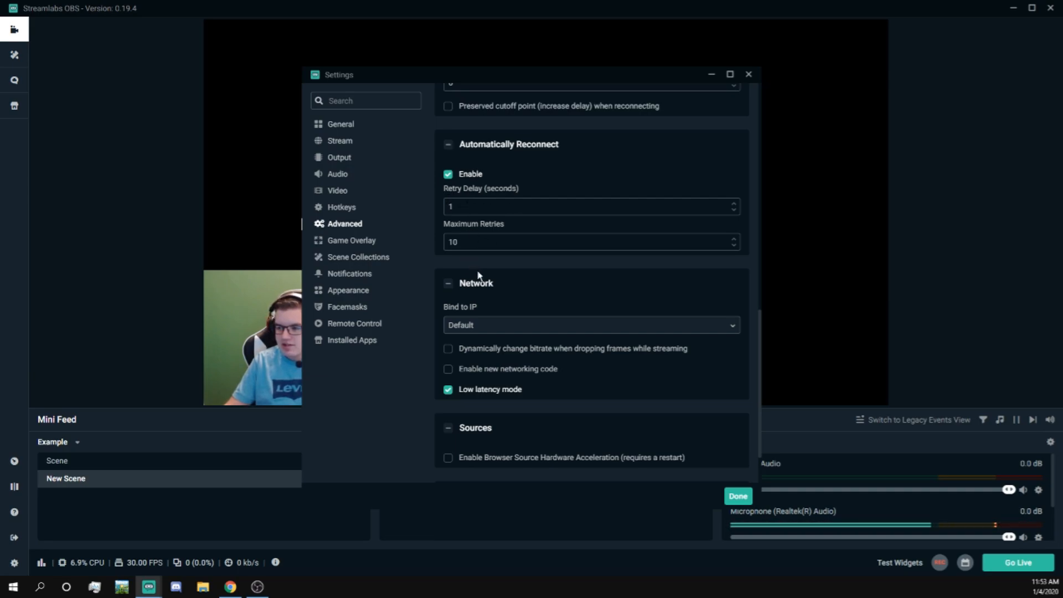
scroll(490, 292, "down", 1)
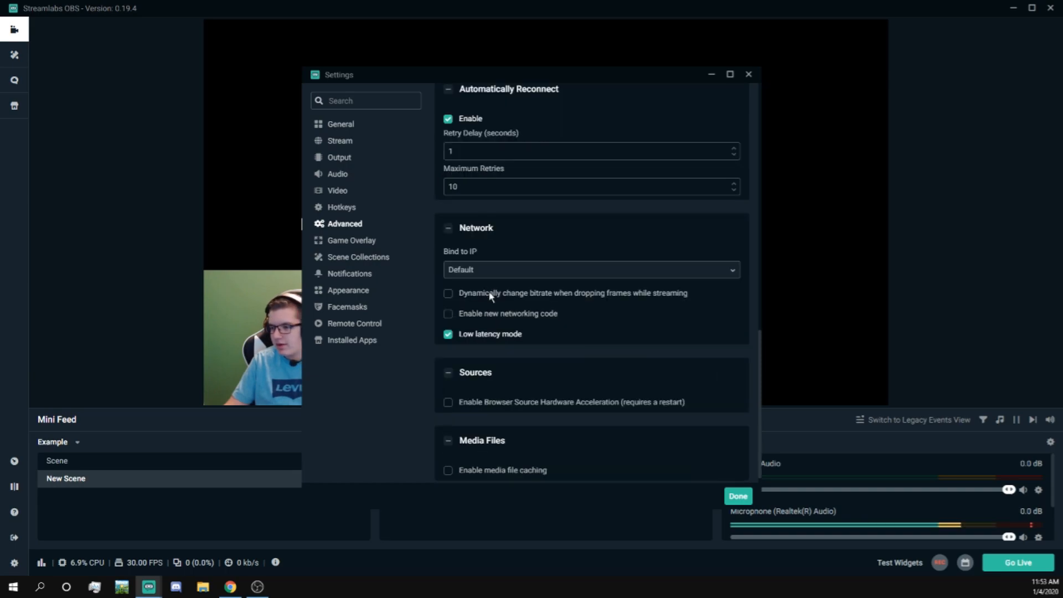
scroll(490, 296, "down", 1)
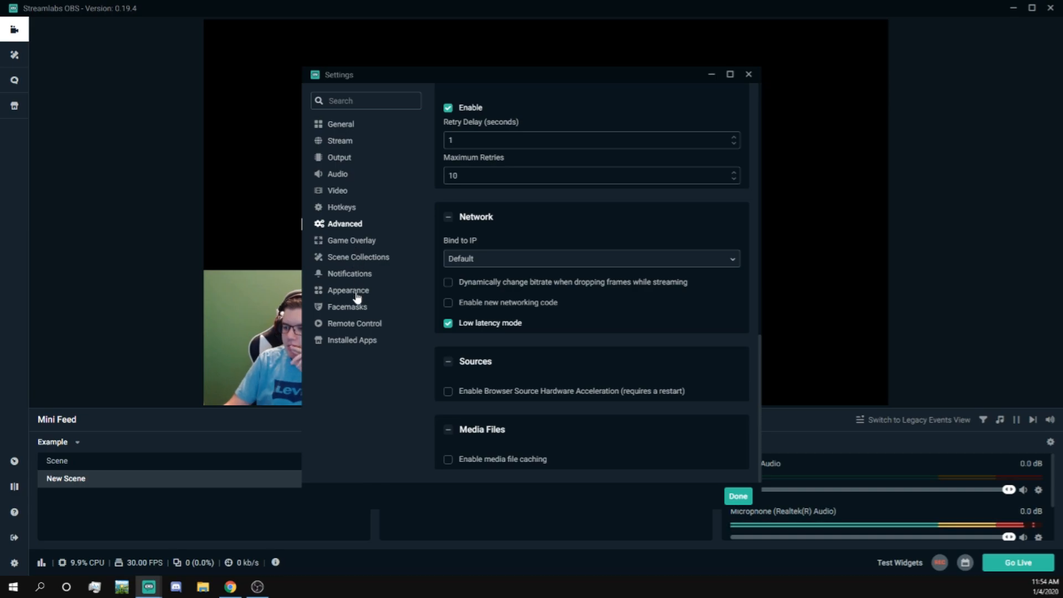
- View the Remote Control settings and close the settings window
left_click(356, 326)
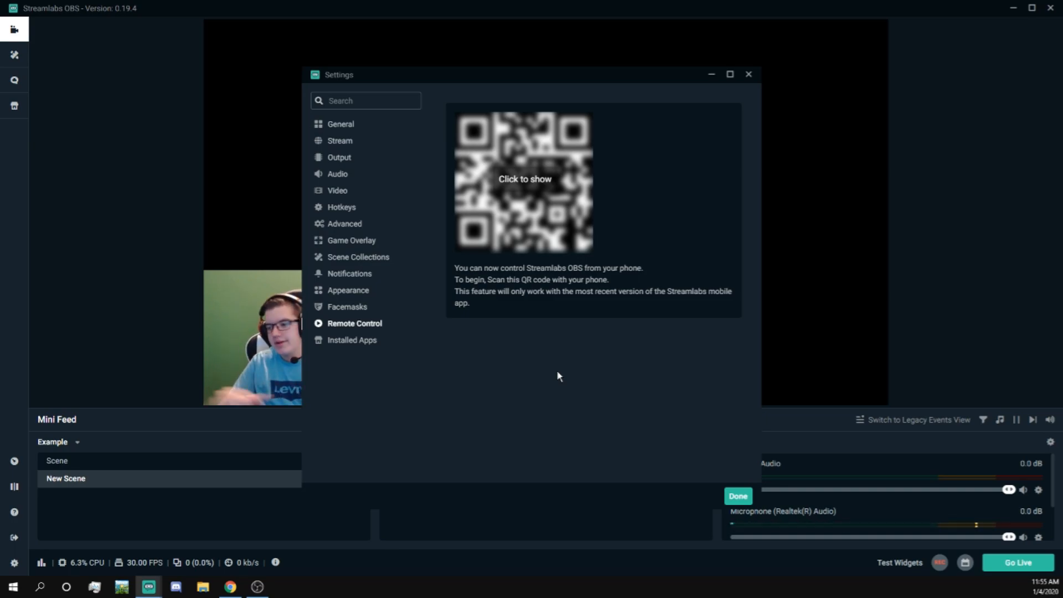
left_click(738, 496)
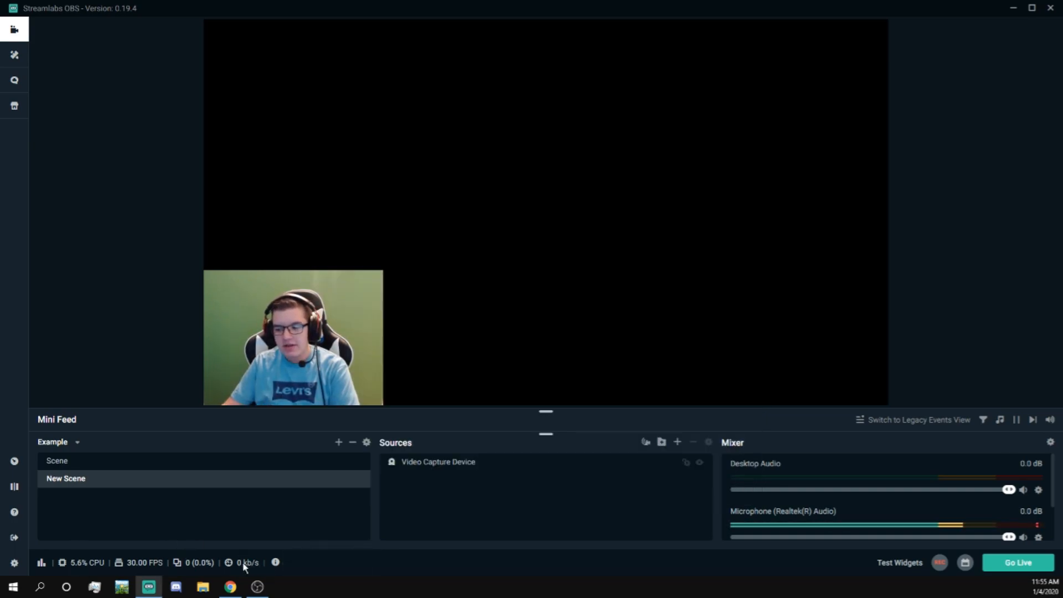